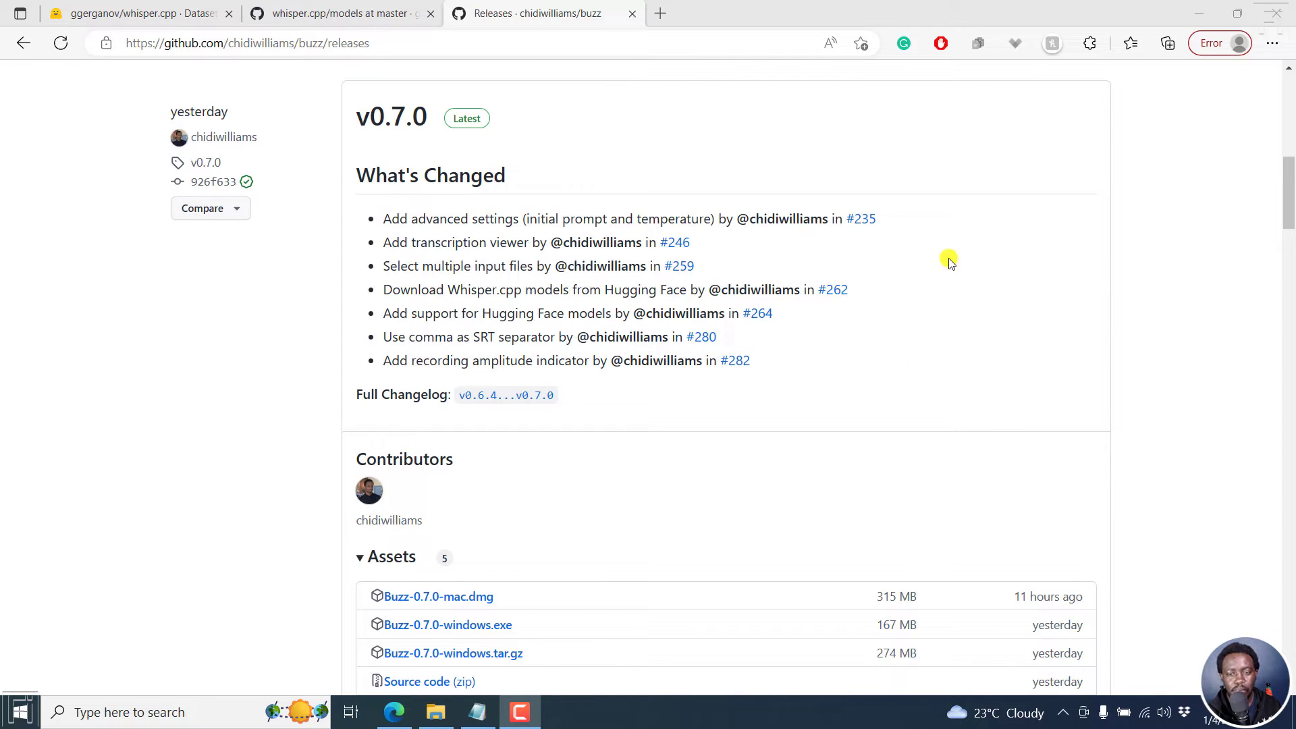
Review the Buzz v0.7.0 release notes, covering advanced settings, transcription viewer, multiple input files and Whisper.cpp model downloads
drag(391, 219, 553, 226)
click(551, 221)
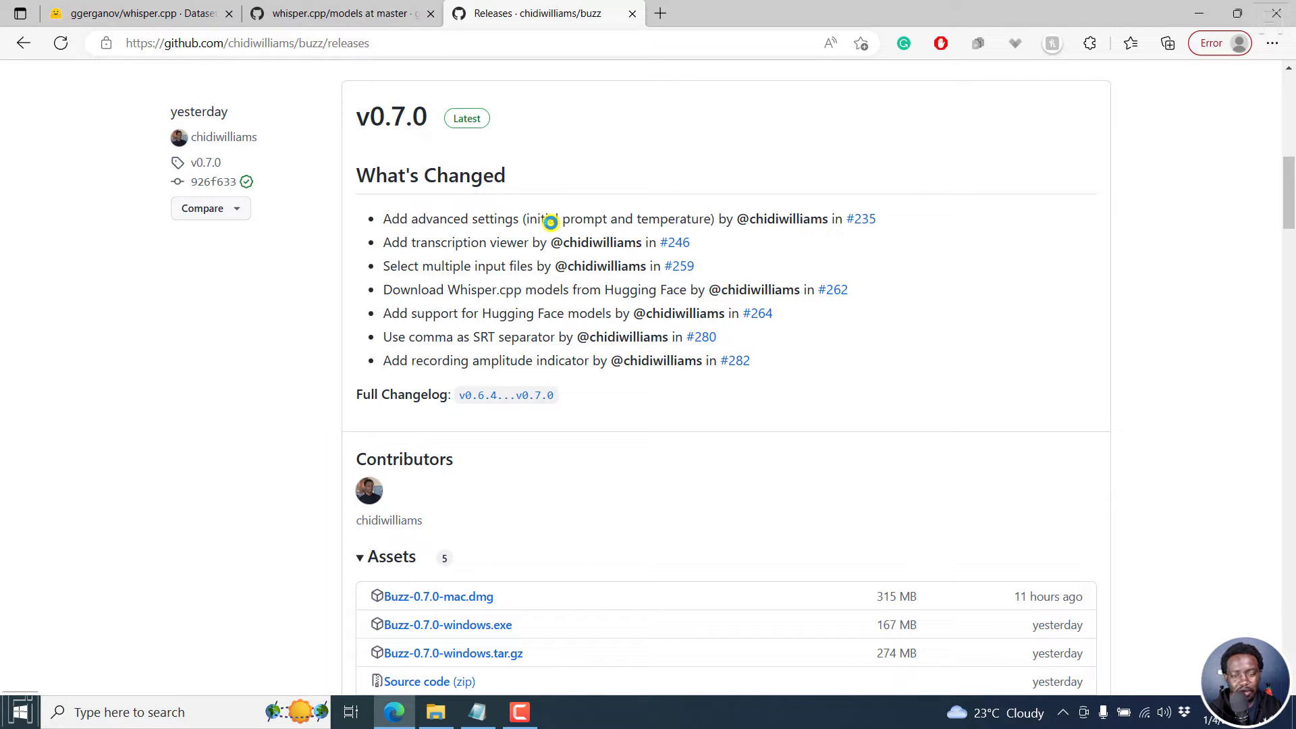
click(392, 243)
drag(392, 242, 526, 244)
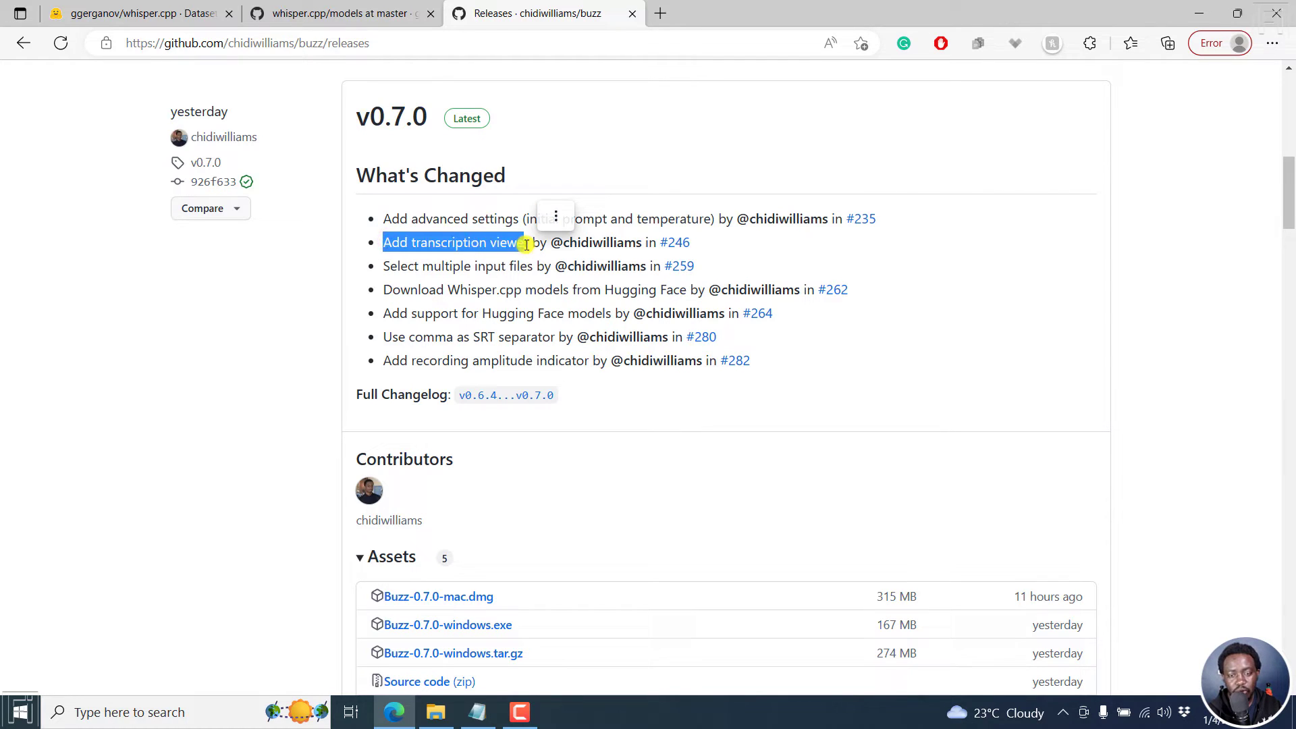
click(500, 269)
drag(401, 266, 531, 264)
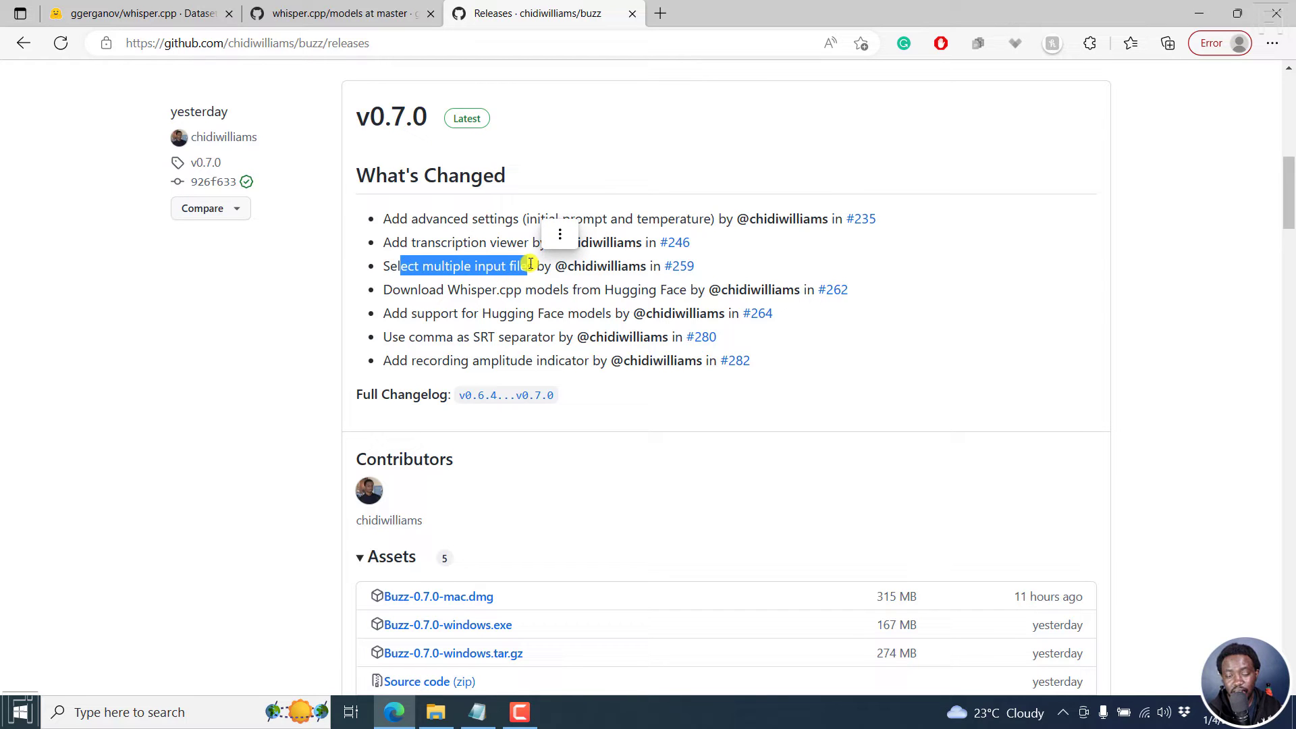
click(428, 286)
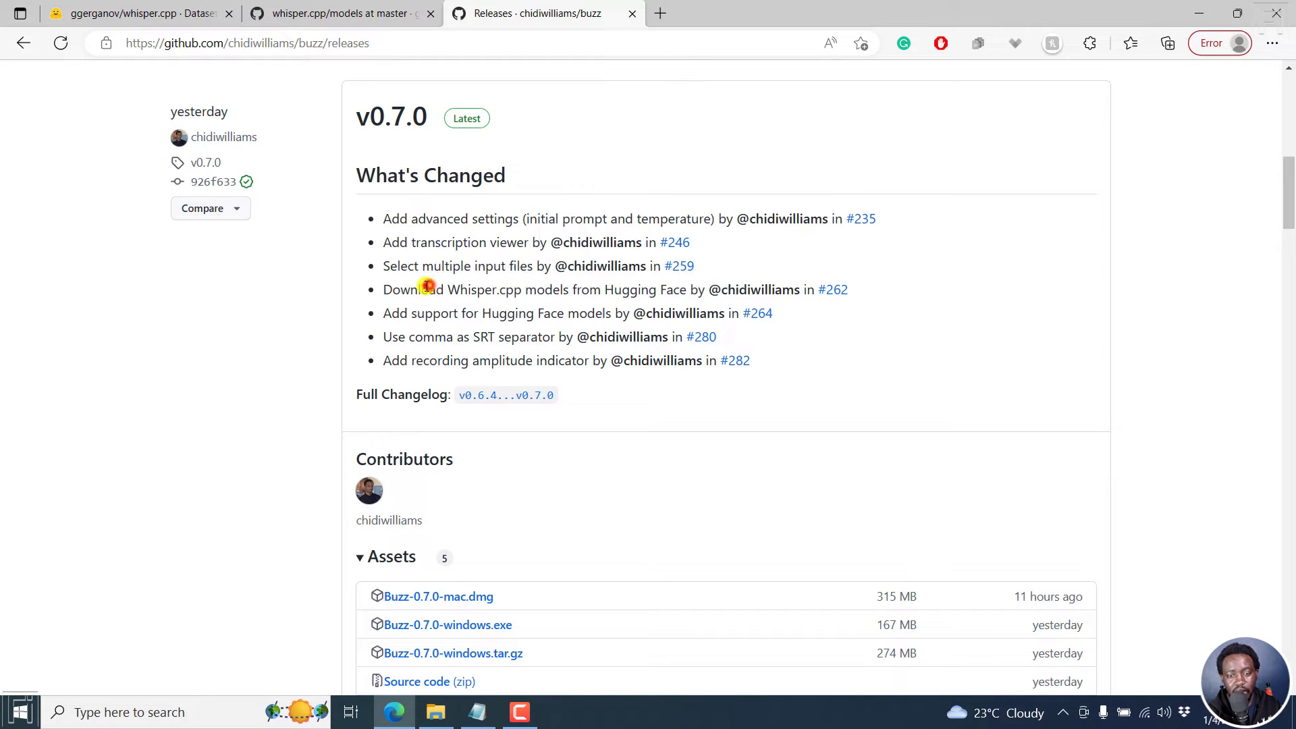
drag(428, 286, 560, 282)
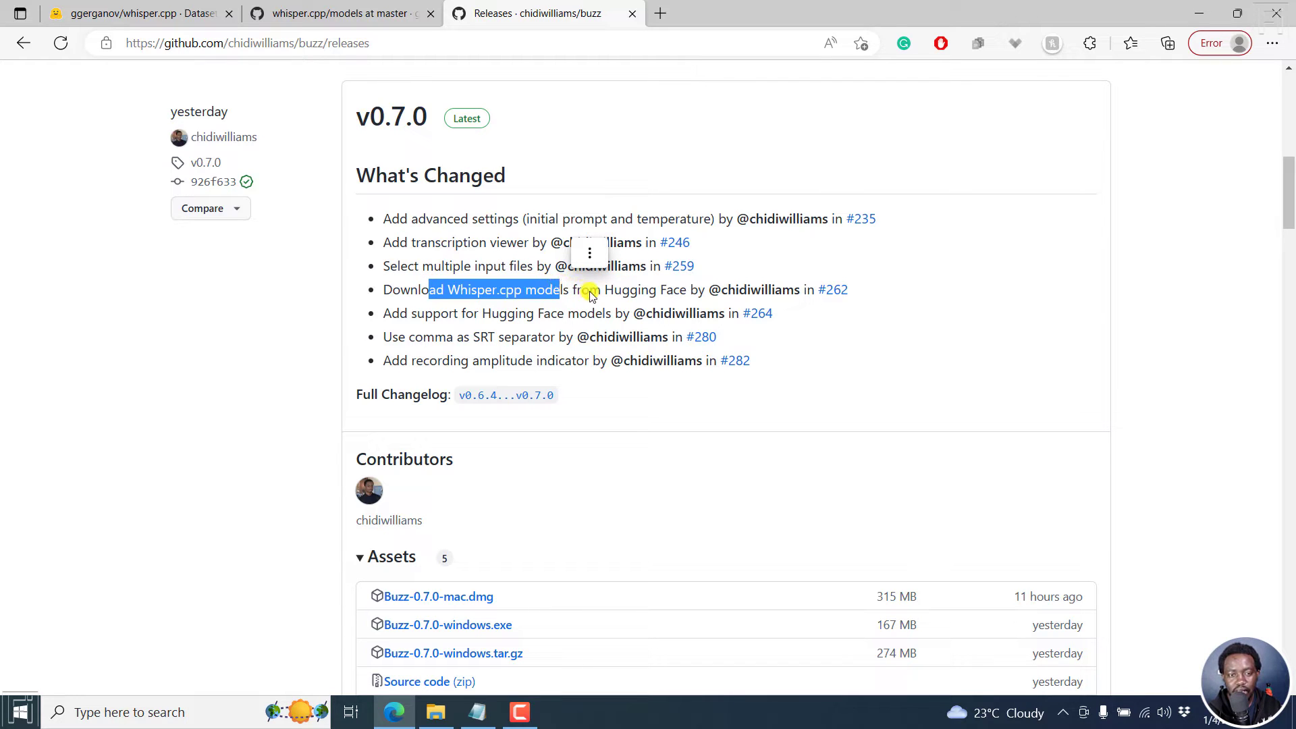
click(589, 290)
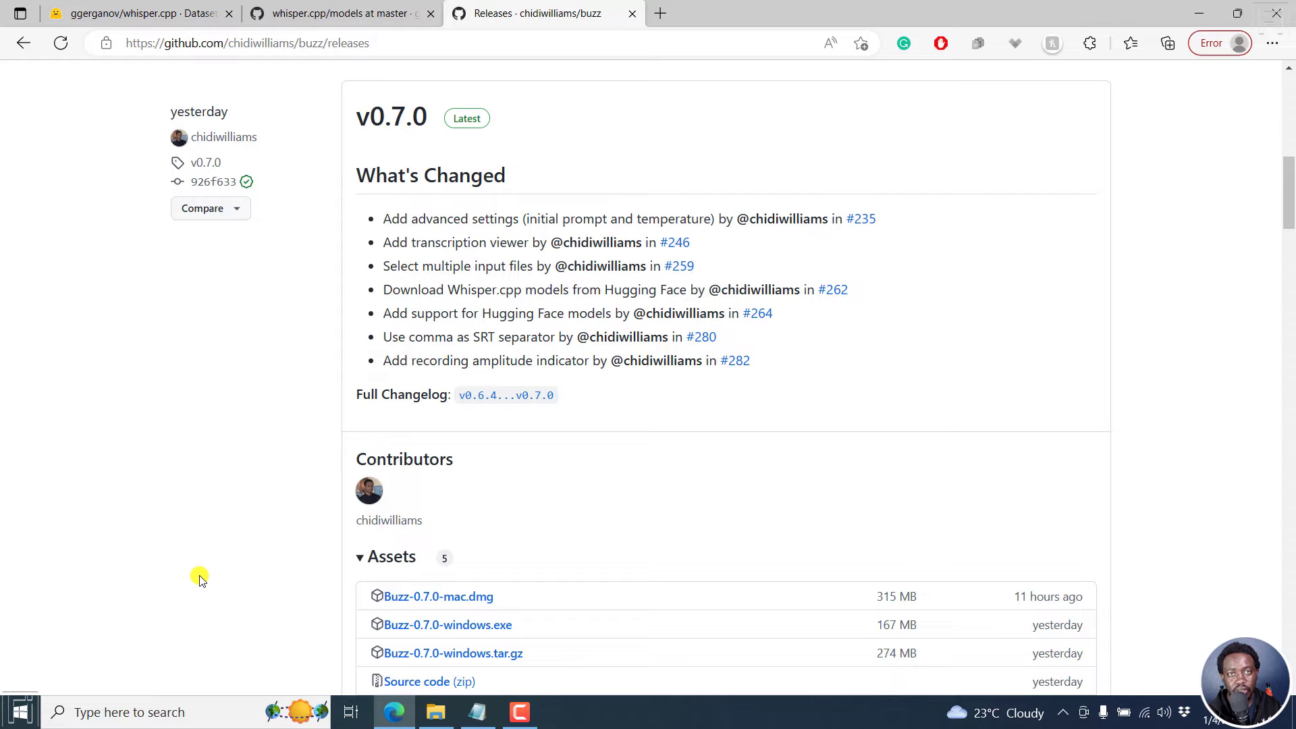
Launch Buzz, clear the browser and file explorer windows out of the way, and reposition the Buzz window
click(140, 712)
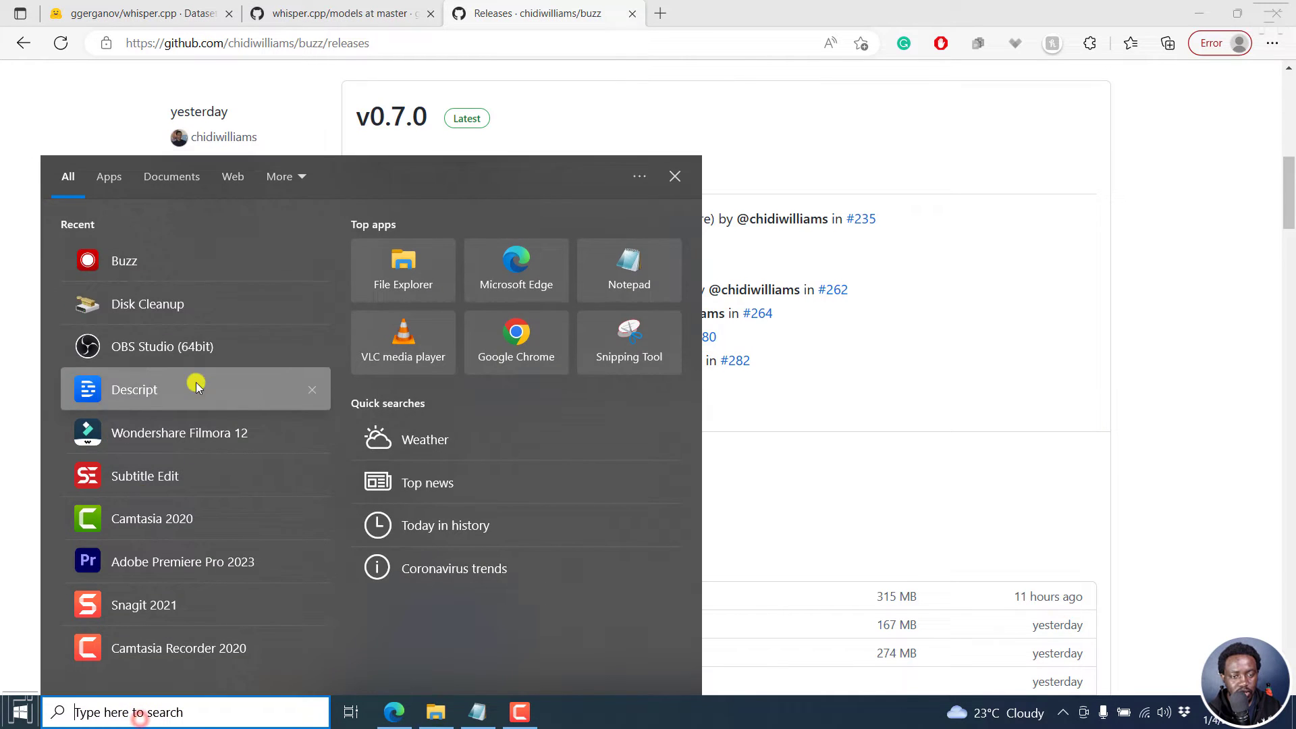
click(168, 256)
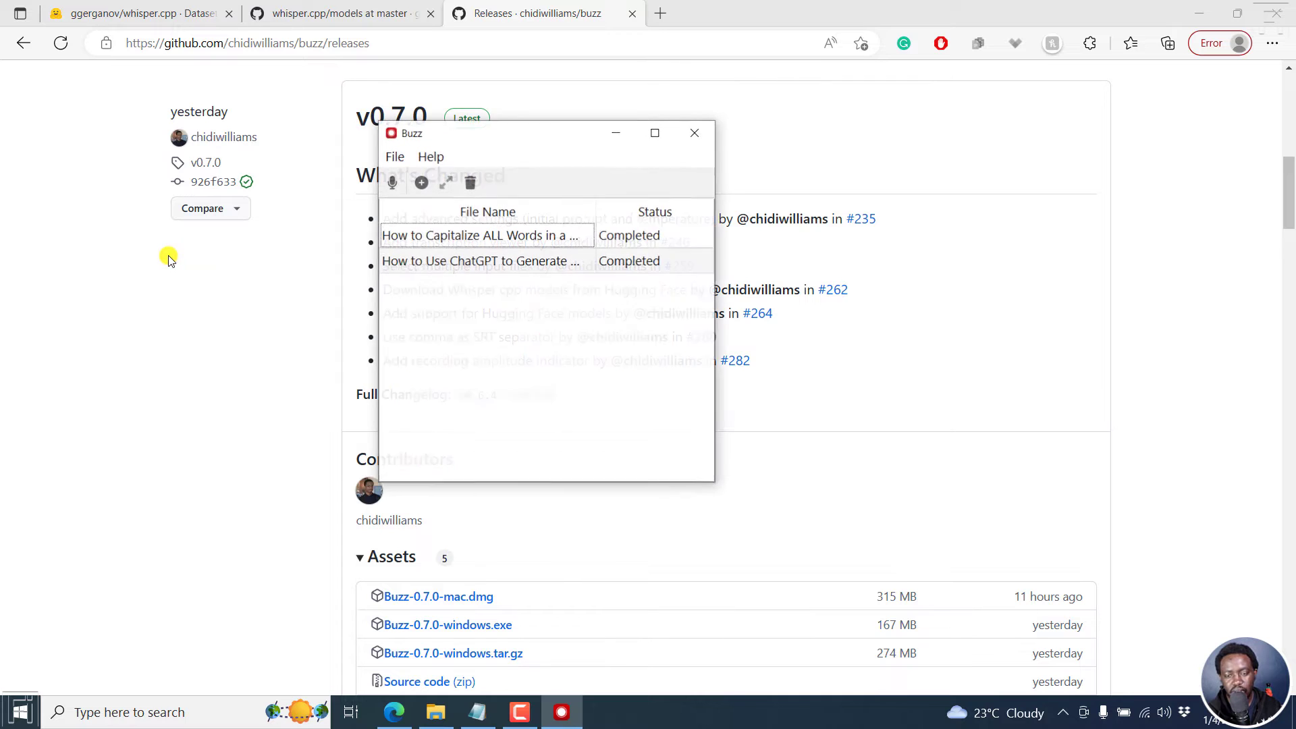
click(1199, 9)
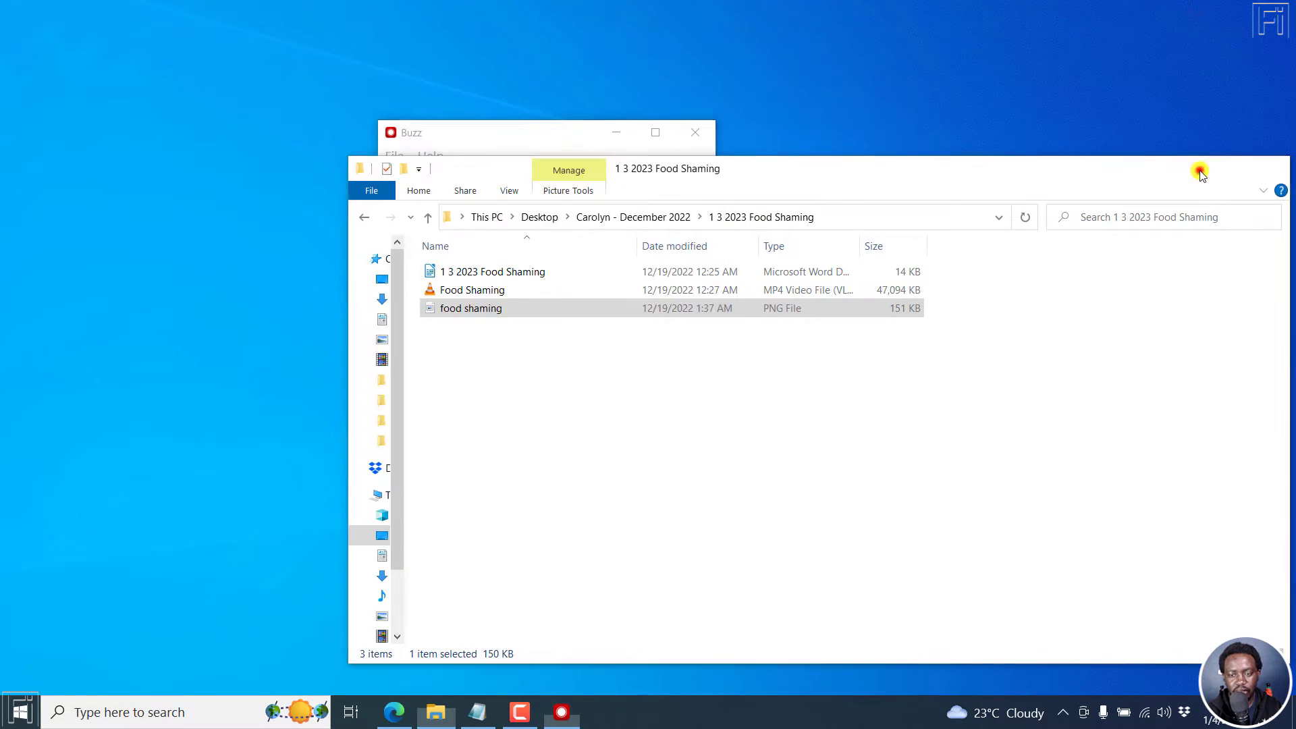
click(1192, 169)
drag(540, 128, 624, 145)
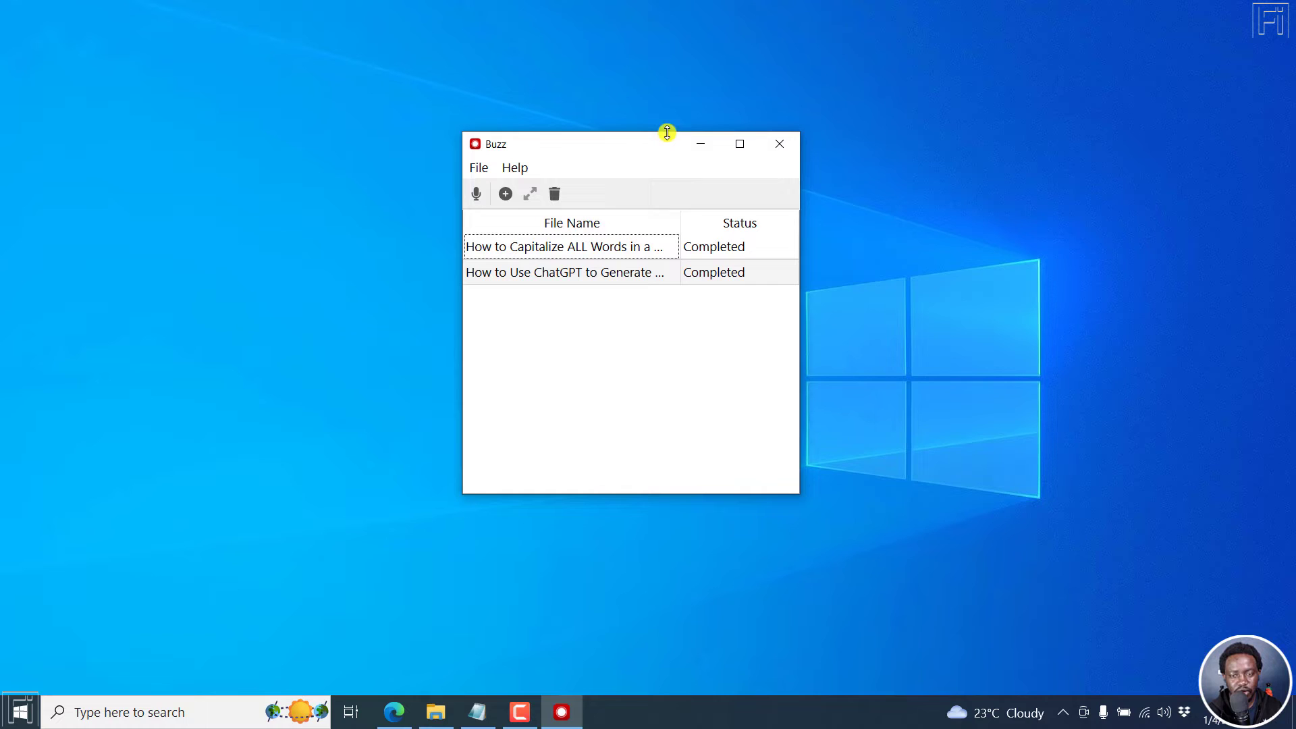
Maximize the Buzz window and delete the two completed transcriptions from the list
click(740, 143)
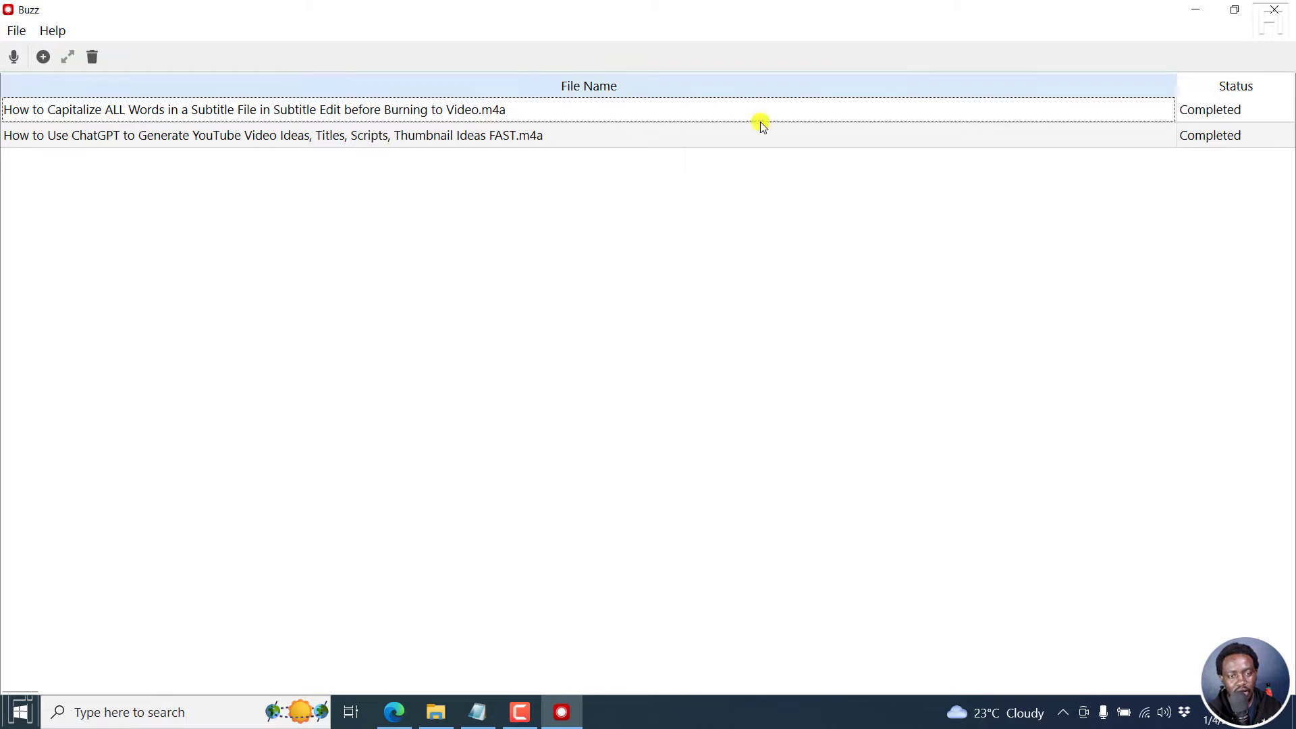
click(95, 57)
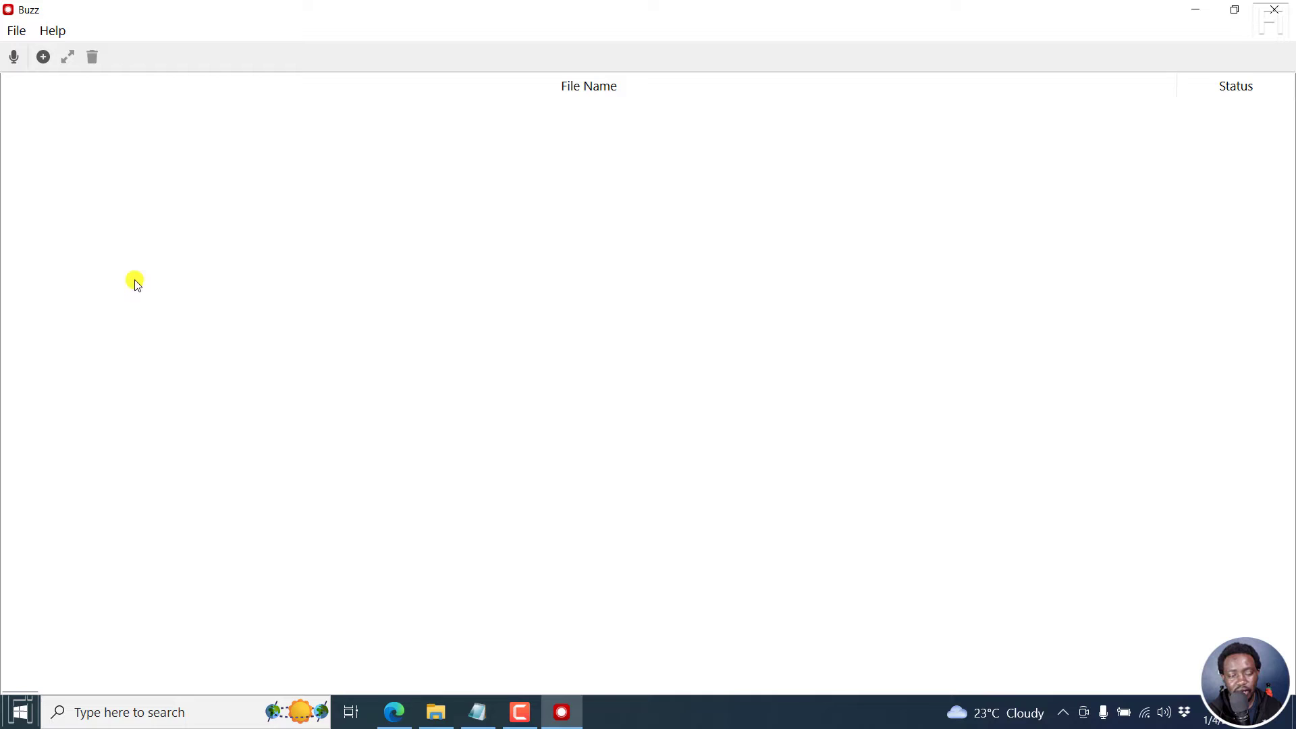
Import the "How to Capitalize ALL Words" and "How to Use ChatGPT" audio files together from the Documents > Camtasia folder
click(43, 59)
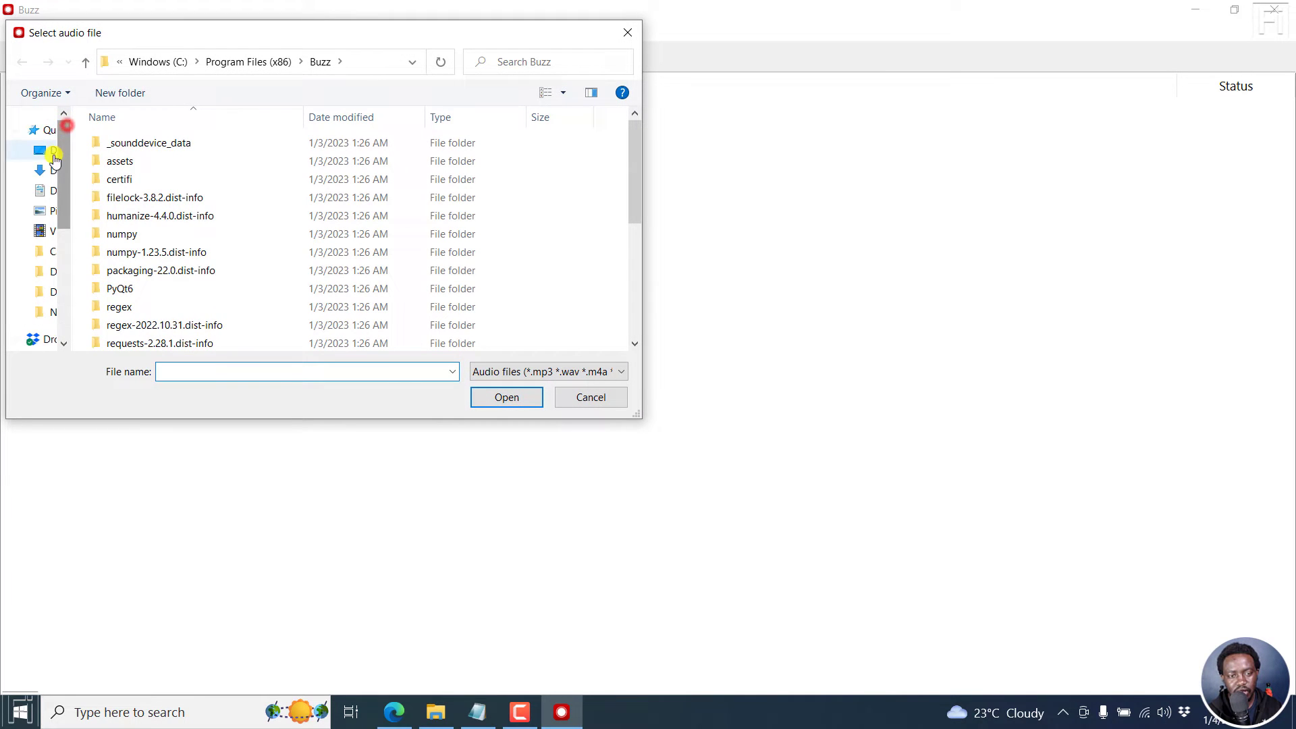
click(41, 191)
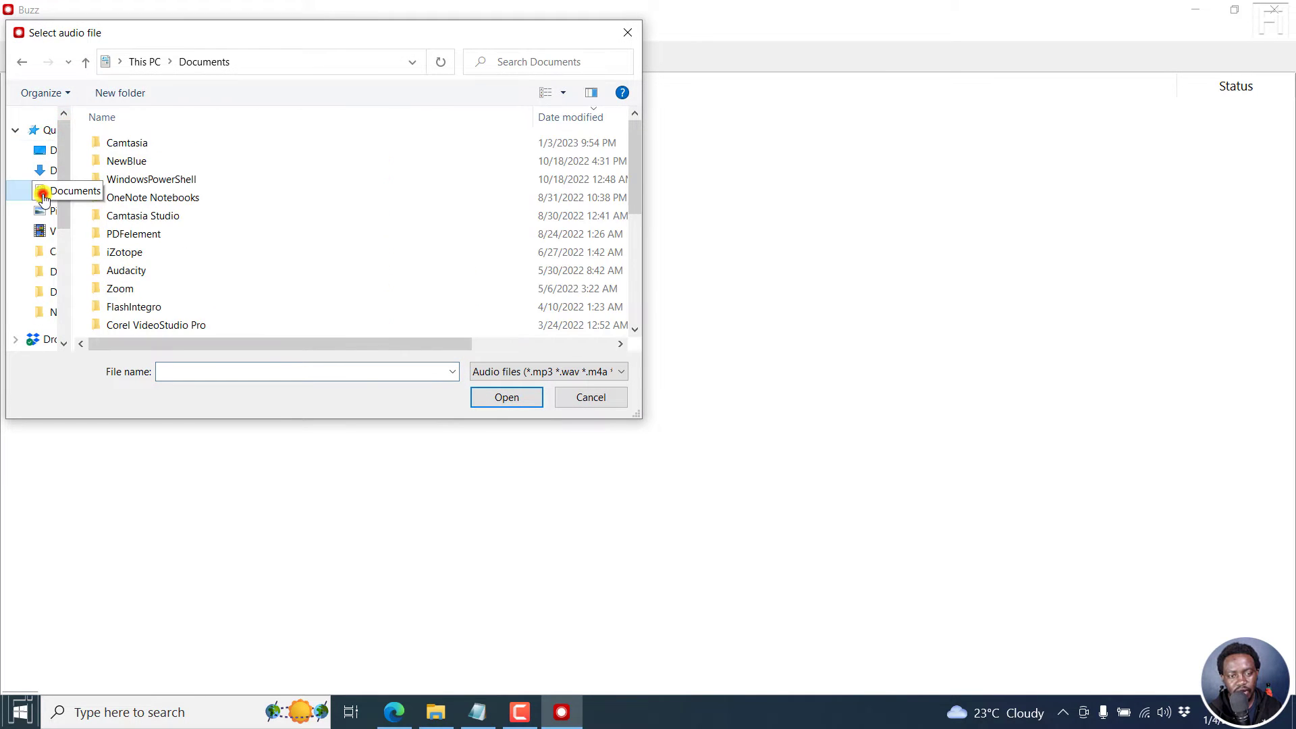
double_click(123, 142)
click(172, 144)
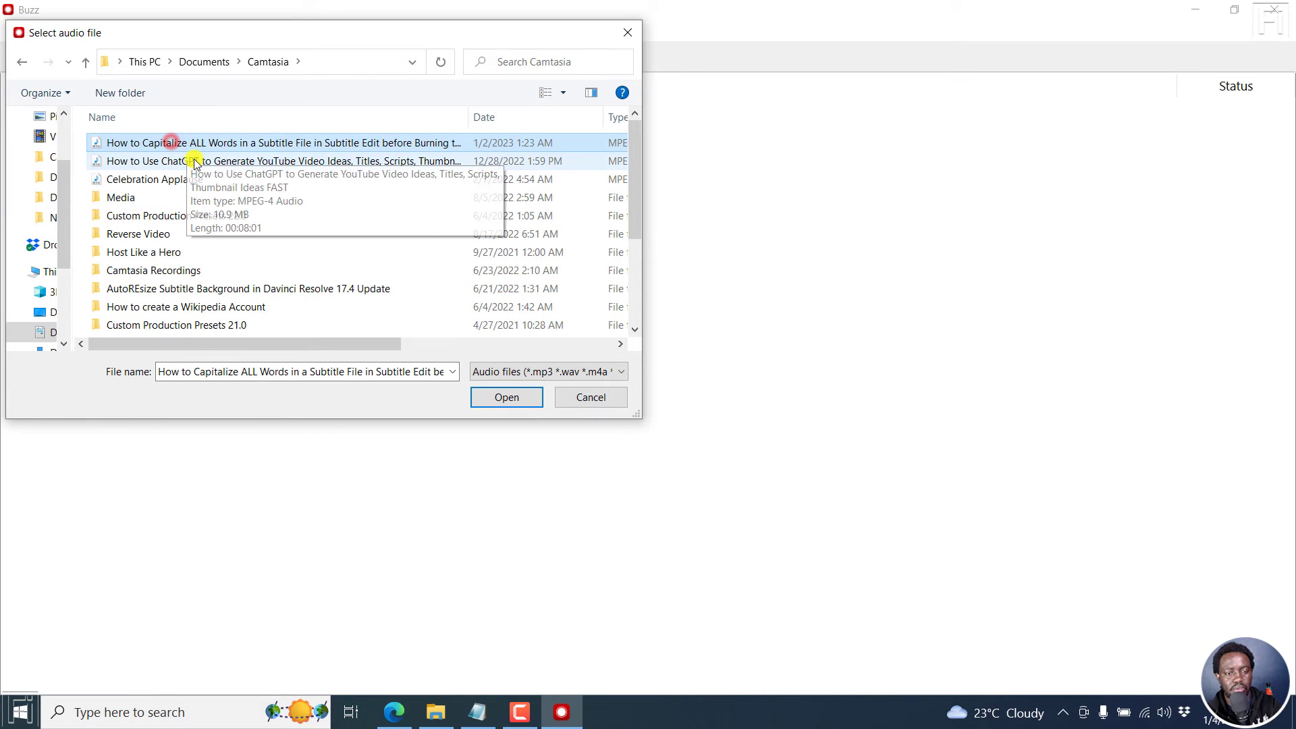
ctrl+click(194, 162)
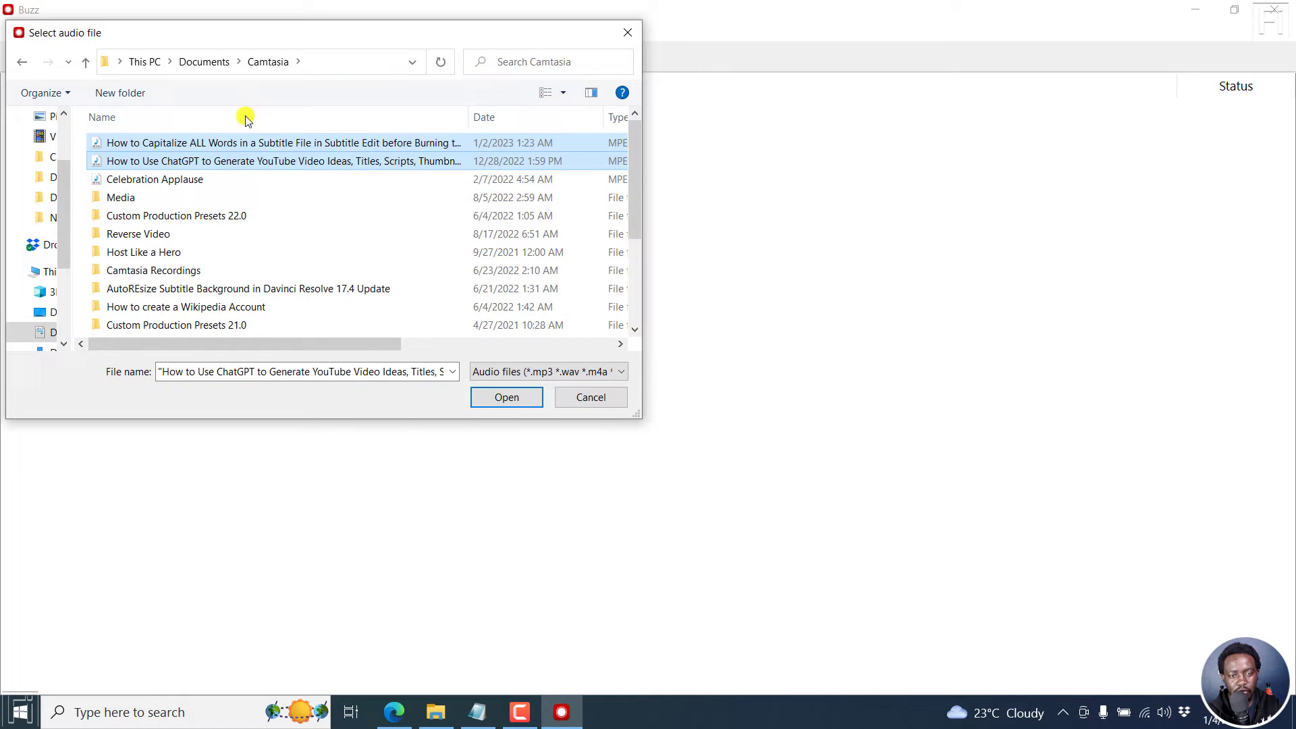
click(624, 378)
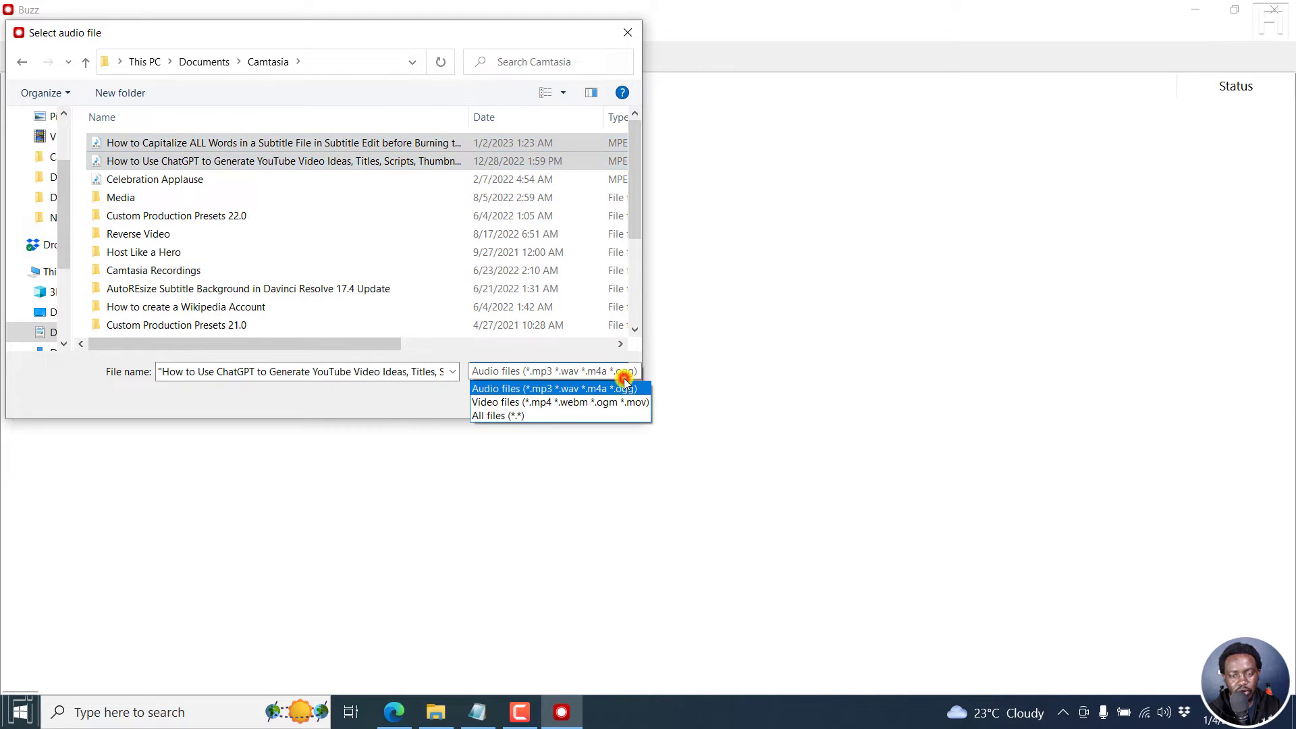
click(382, 411)
click(507, 398)
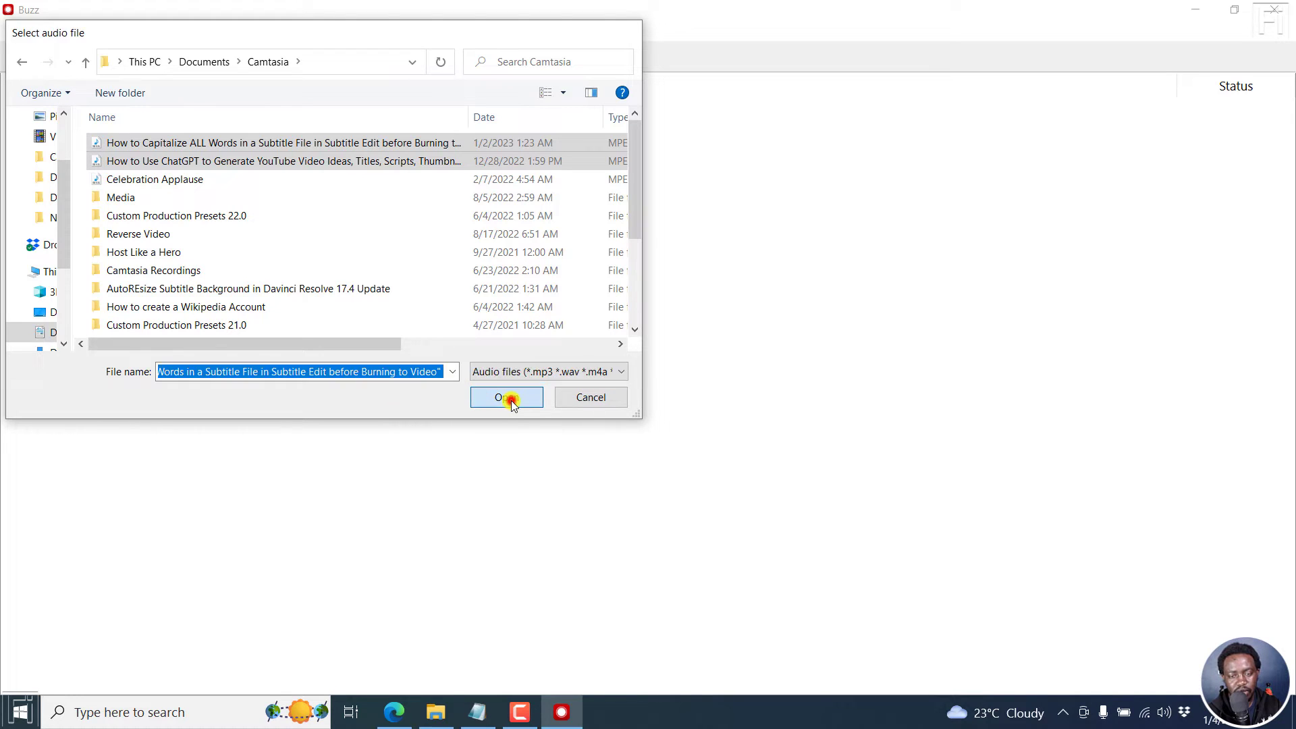
Examine the available task, language, model type and Whisper model size options in the transcription settings
drag(590, 249, 550, 185)
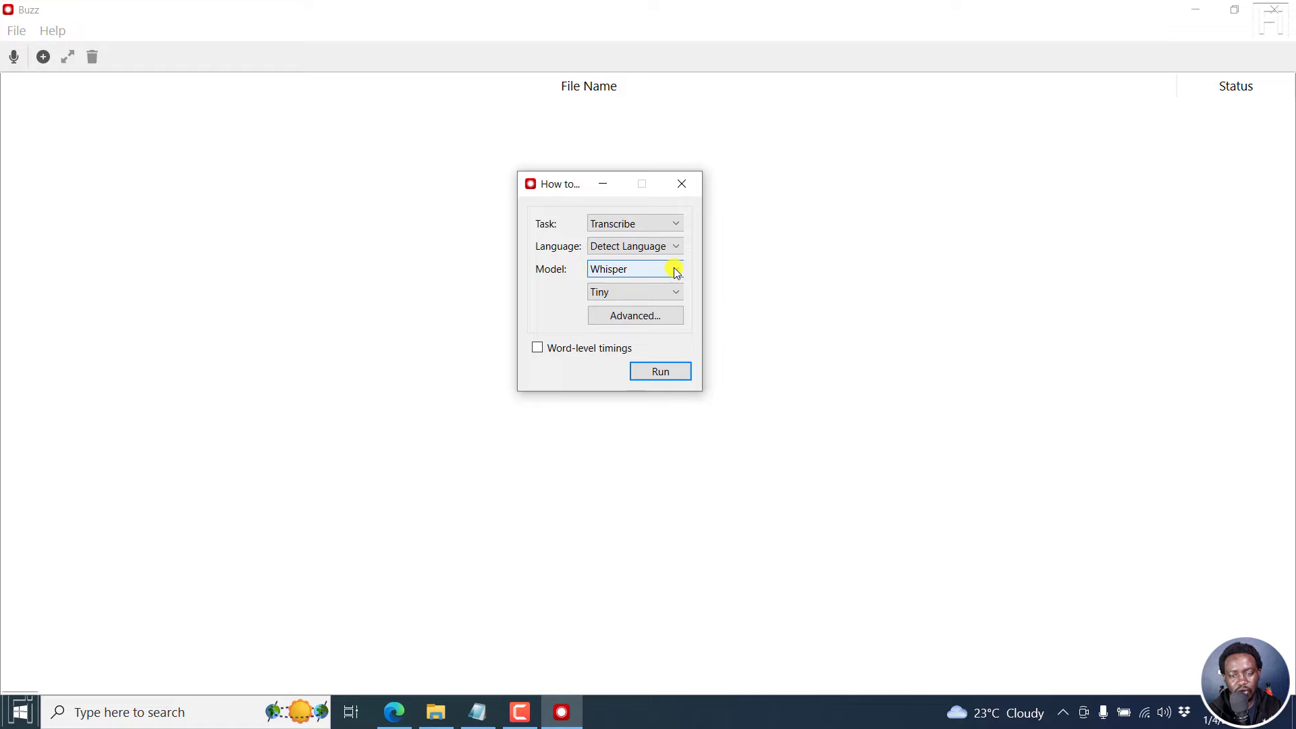
click(676, 223)
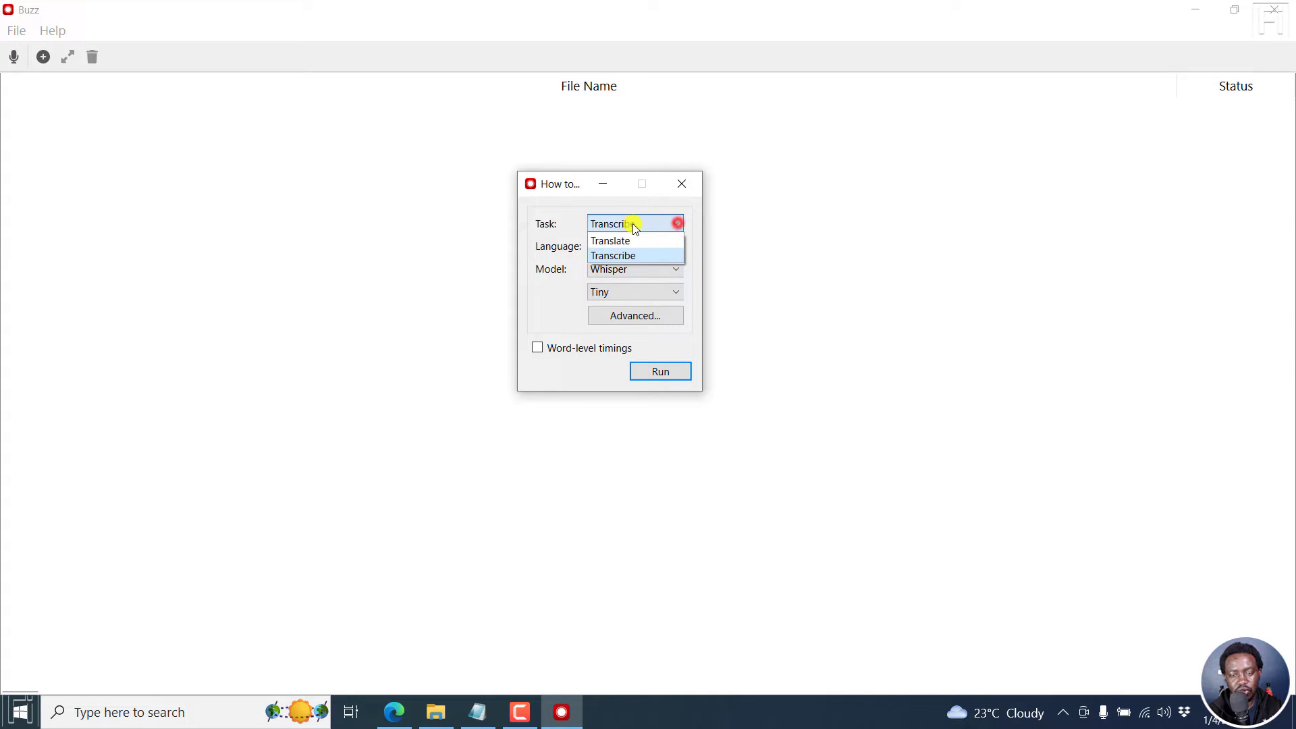
click(562, 227)
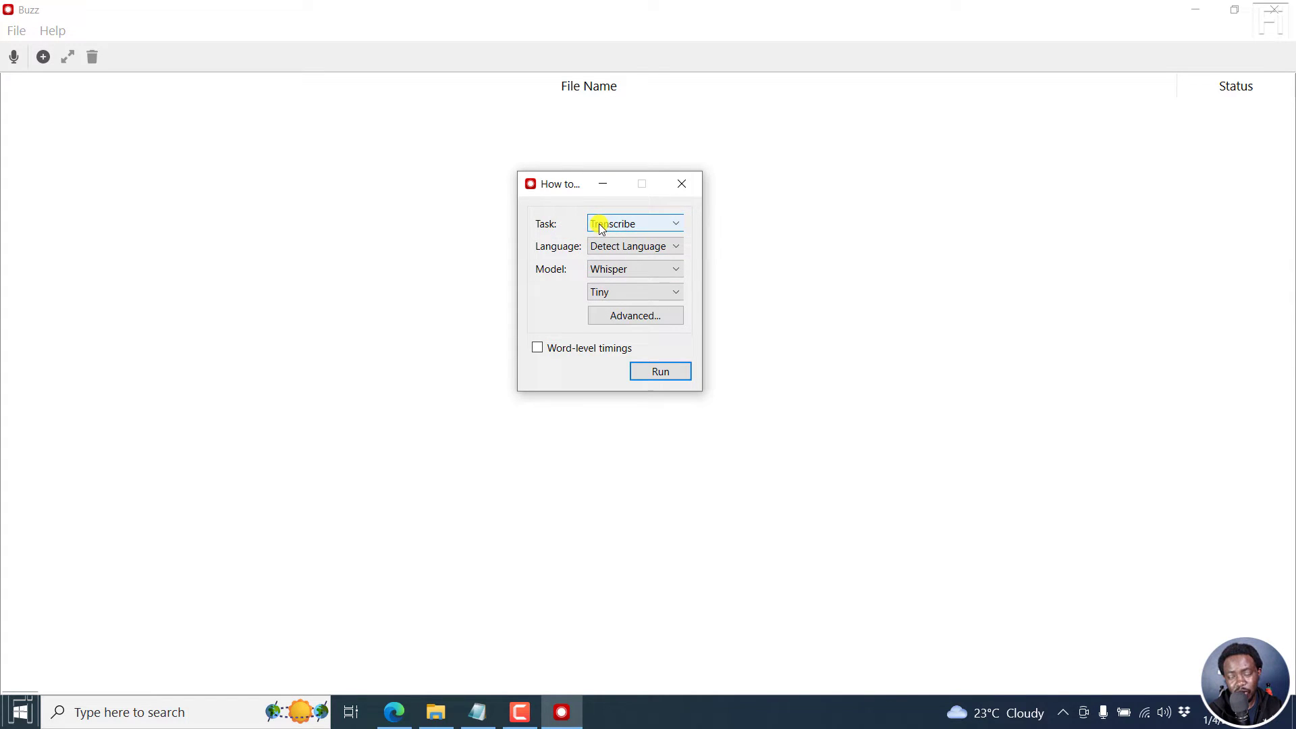
click(655, 245)
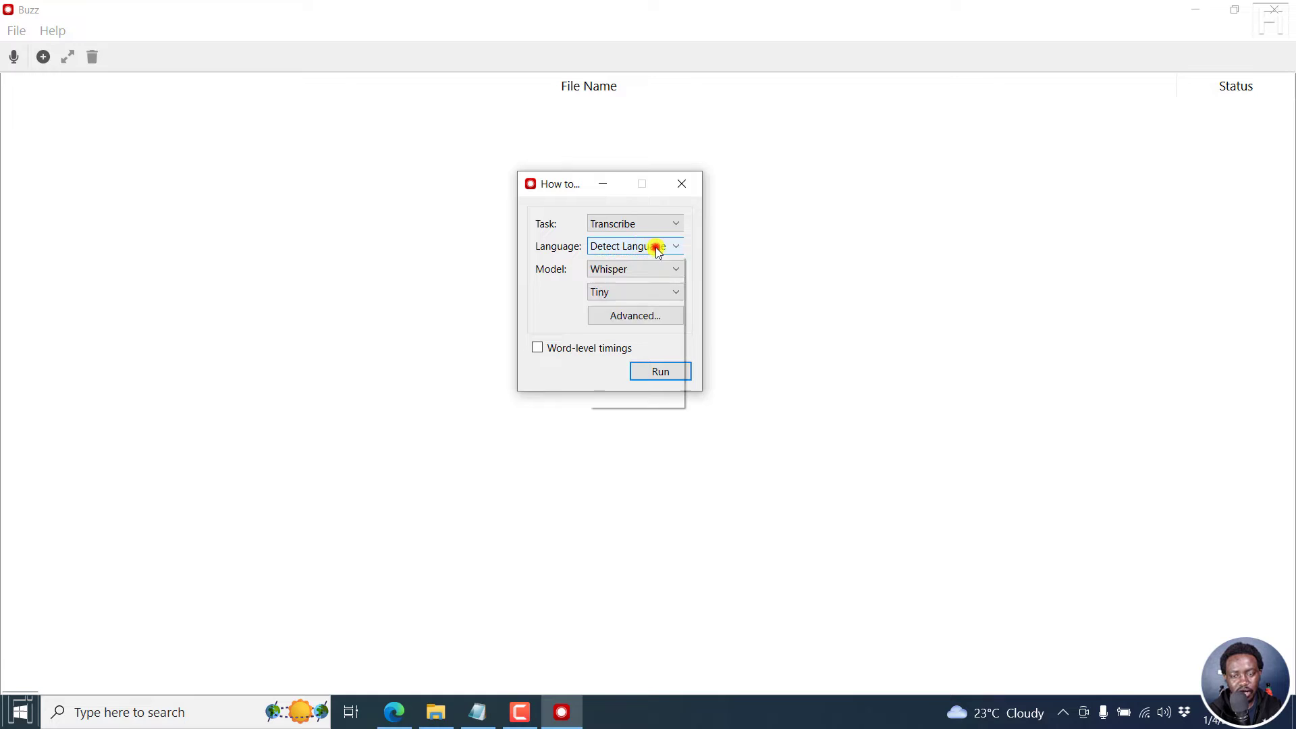
click(562, 231)
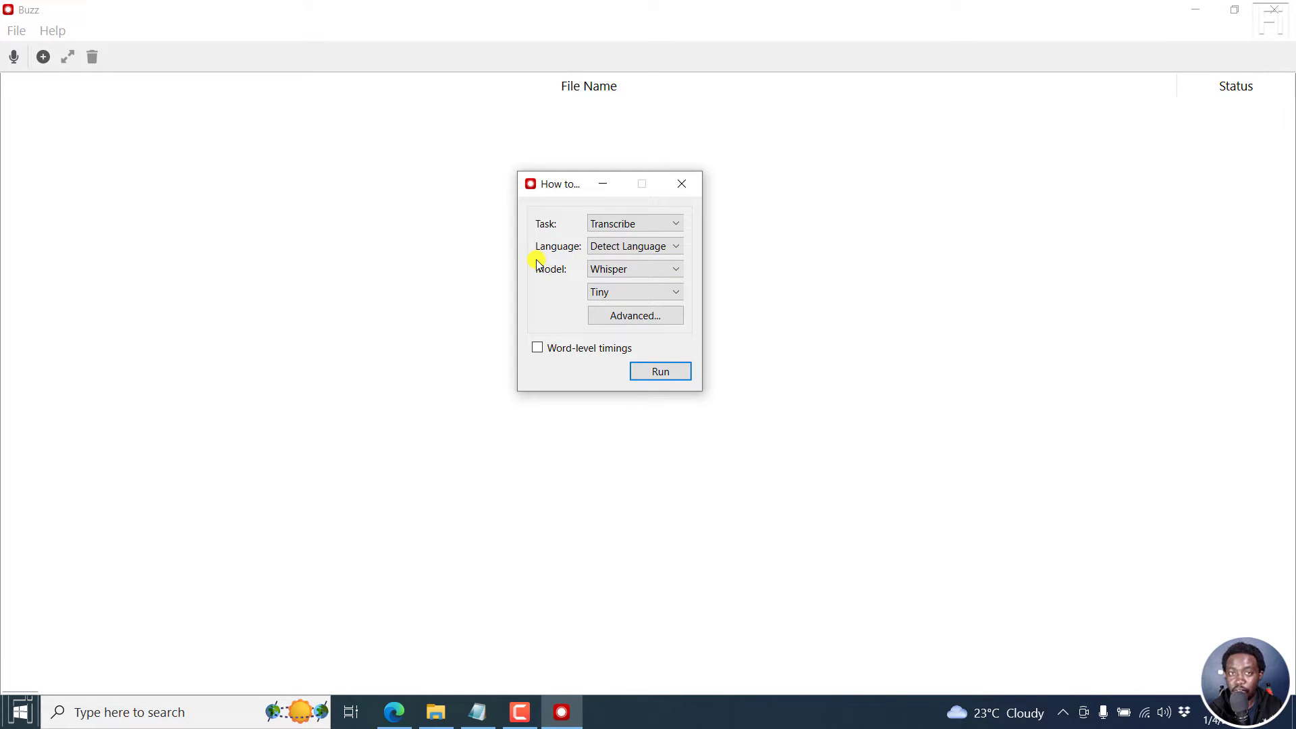
click(679, 272)
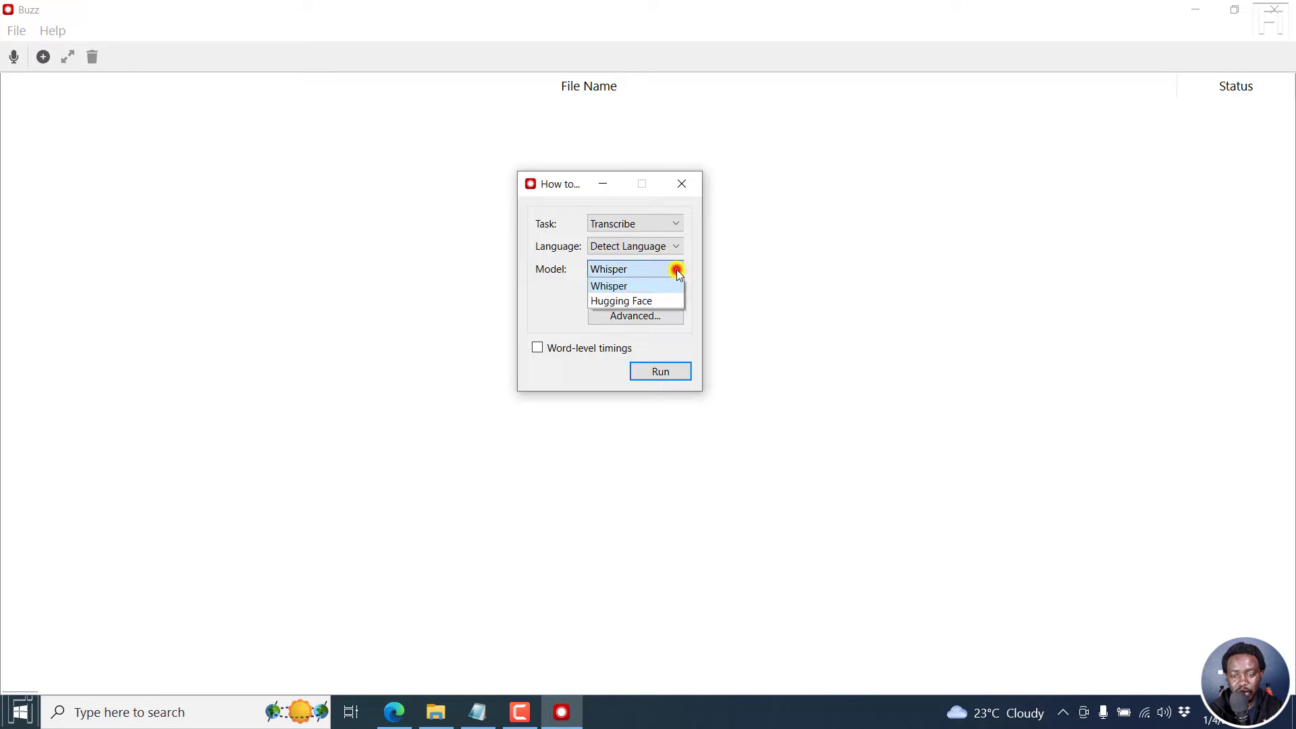
click(624, 287)
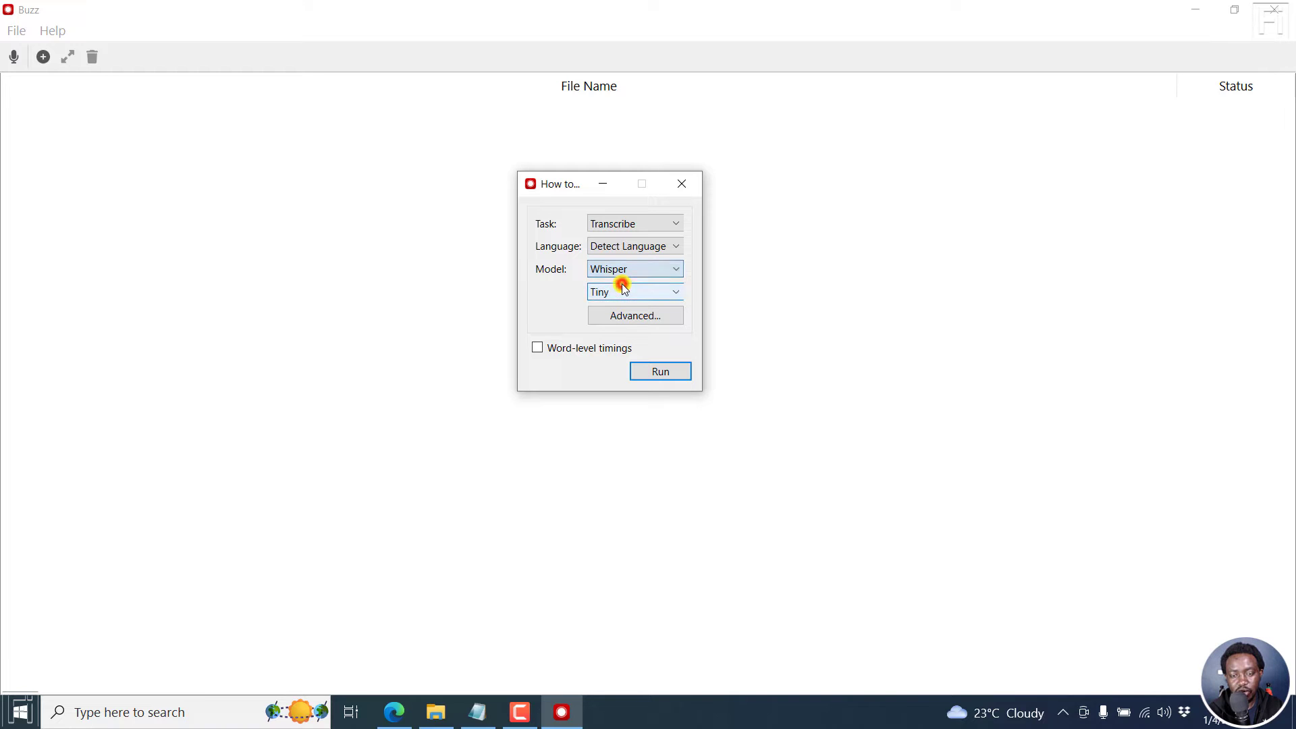
click(667, 293)
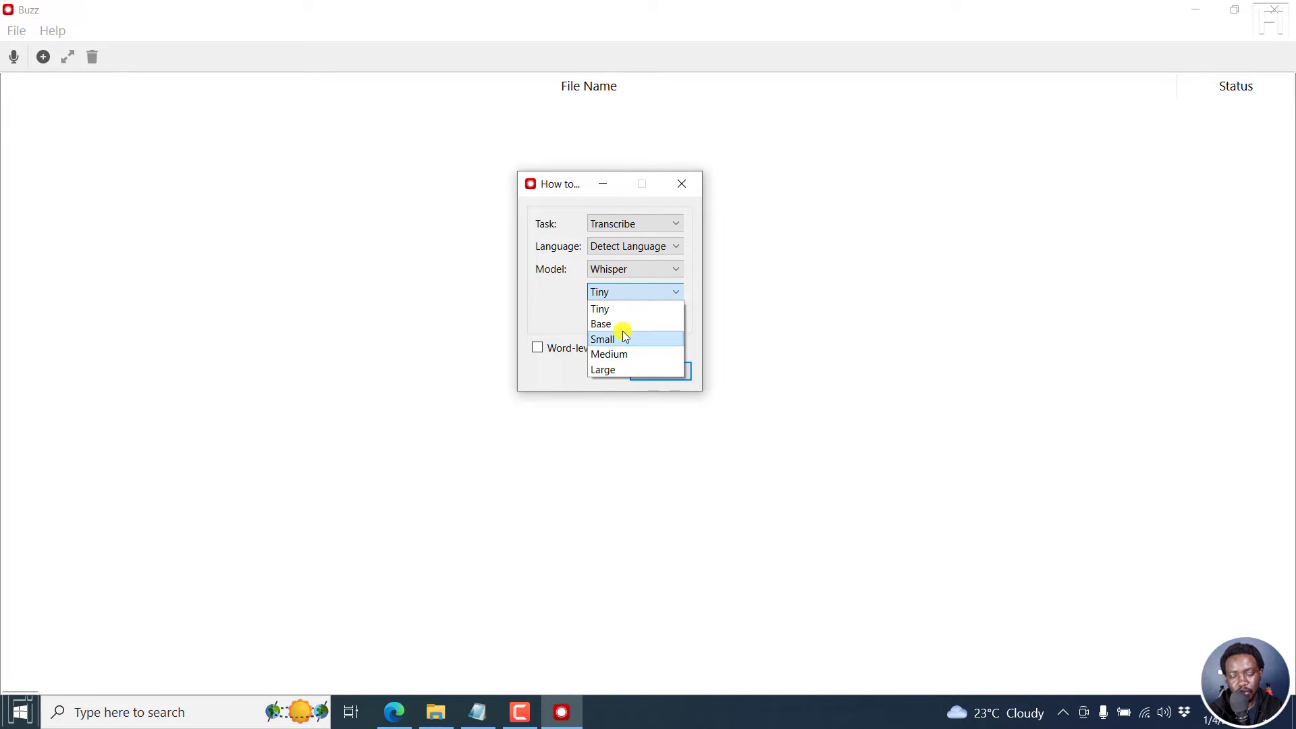
click(550, 292)
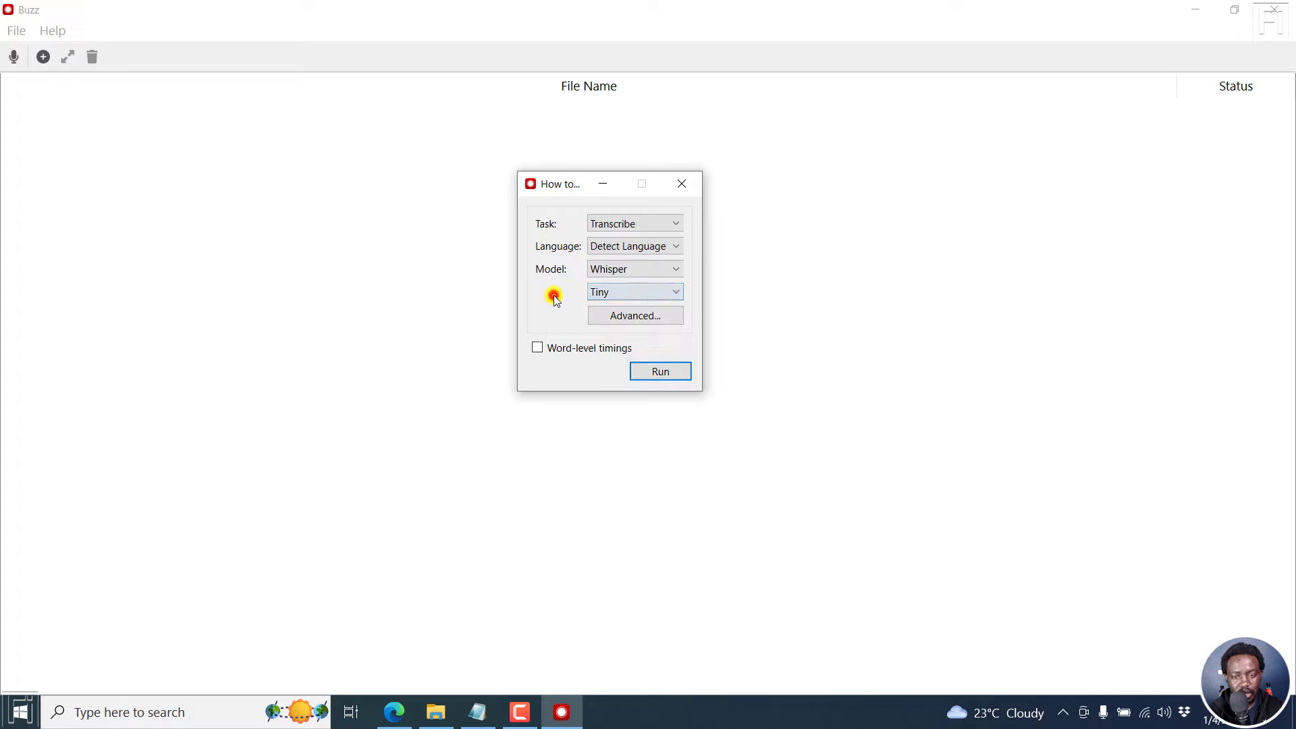
Set the model type to Hugging Face, look up the suggested models for "openai/", and clear the model name
click(676, 275)
click(642, 300)
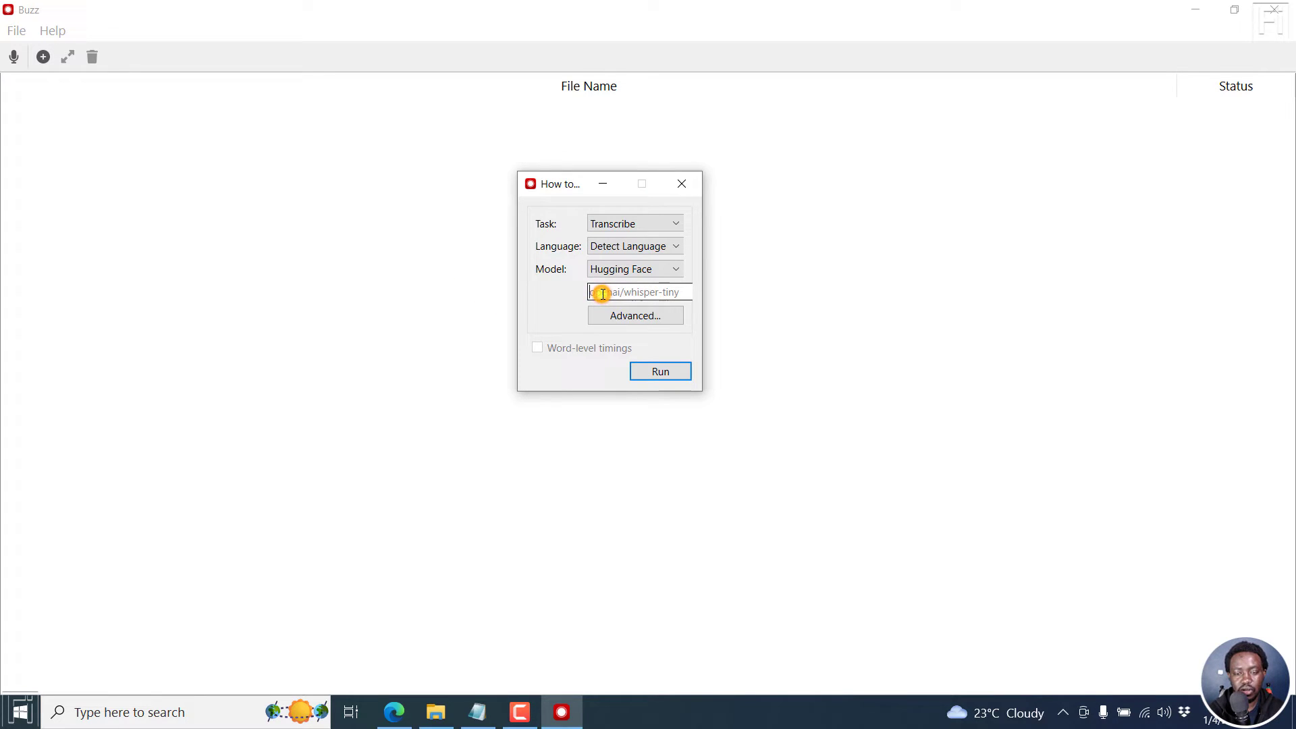
text(openai)
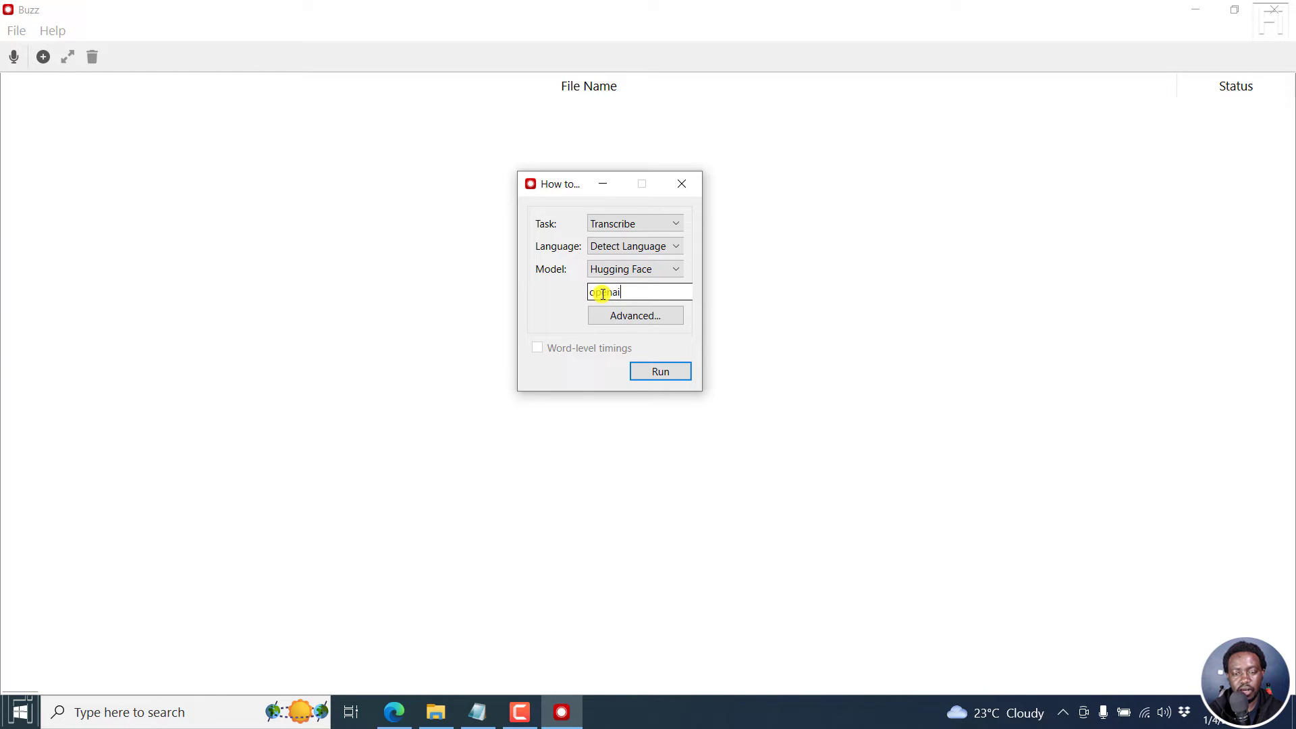
text(/)
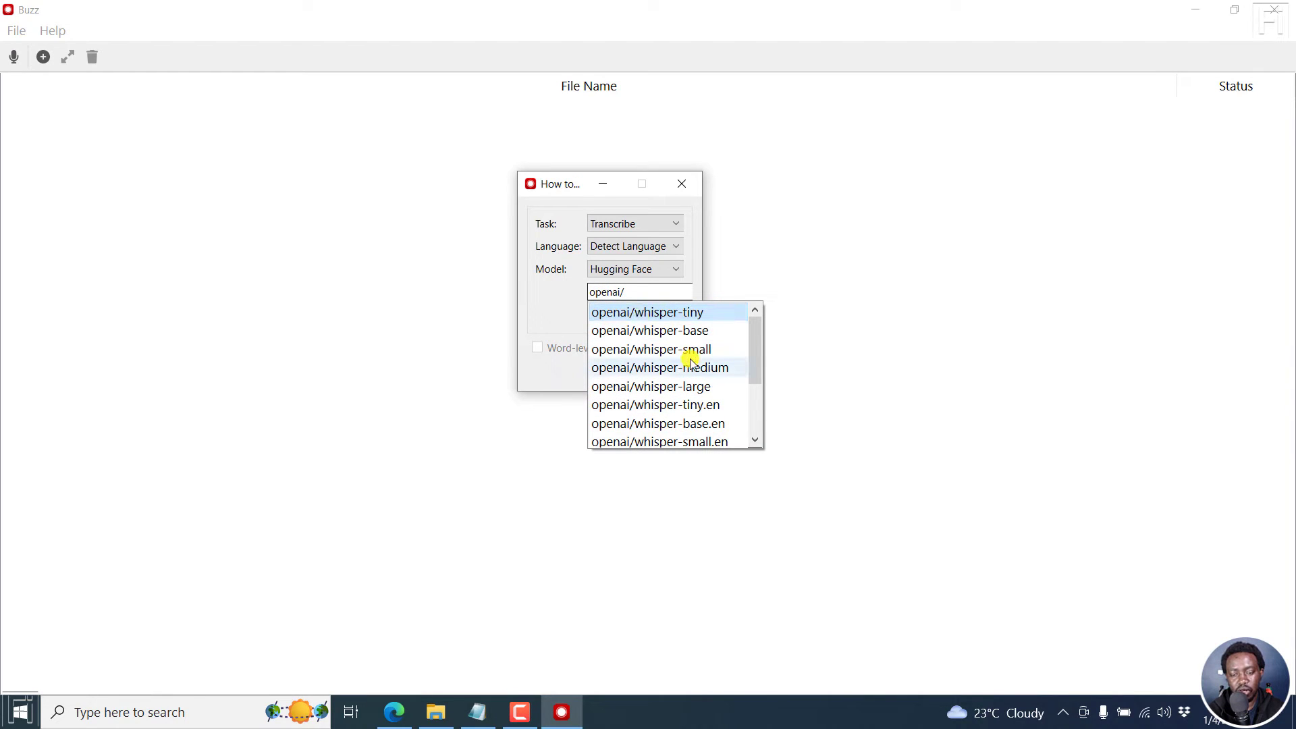
click(648, 286)
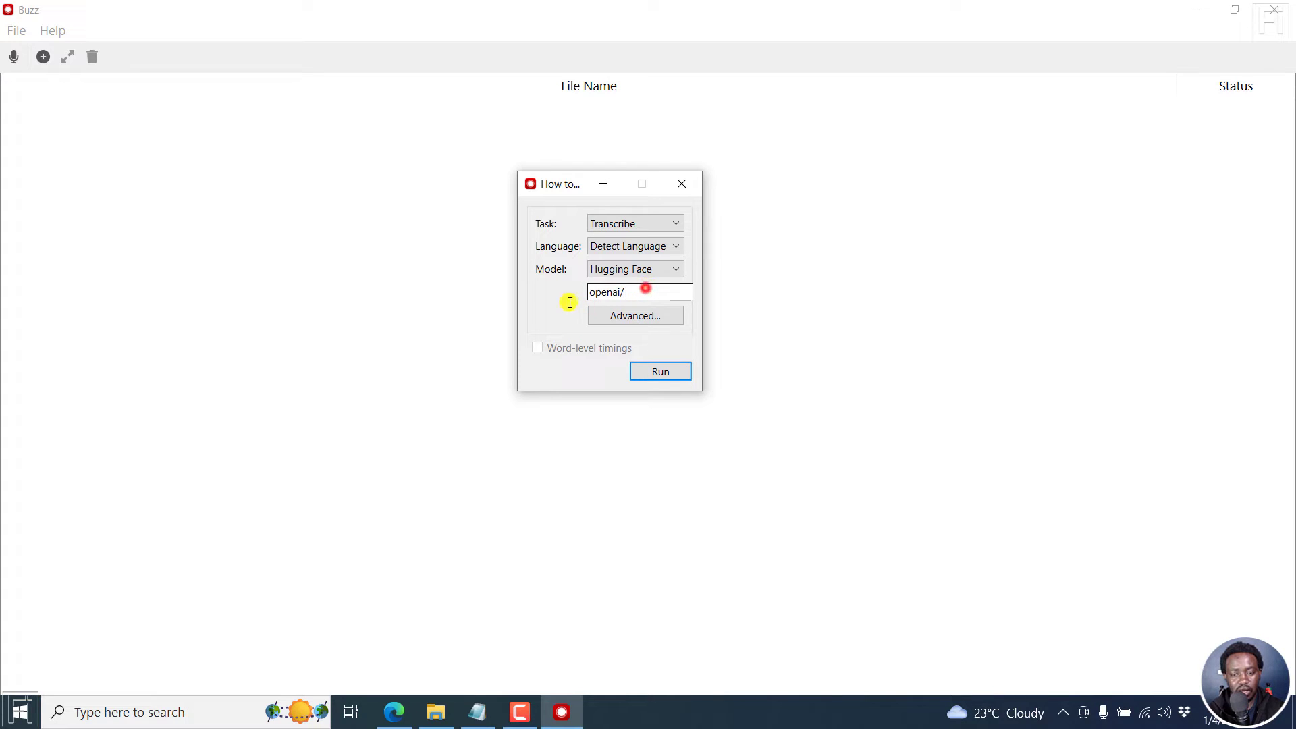
key(BackSpace)
key(BackSpace)
key(BackSpace)
key(BackSpace)
key(BackSpace)
key(BackSpace)
key(BackSpace)
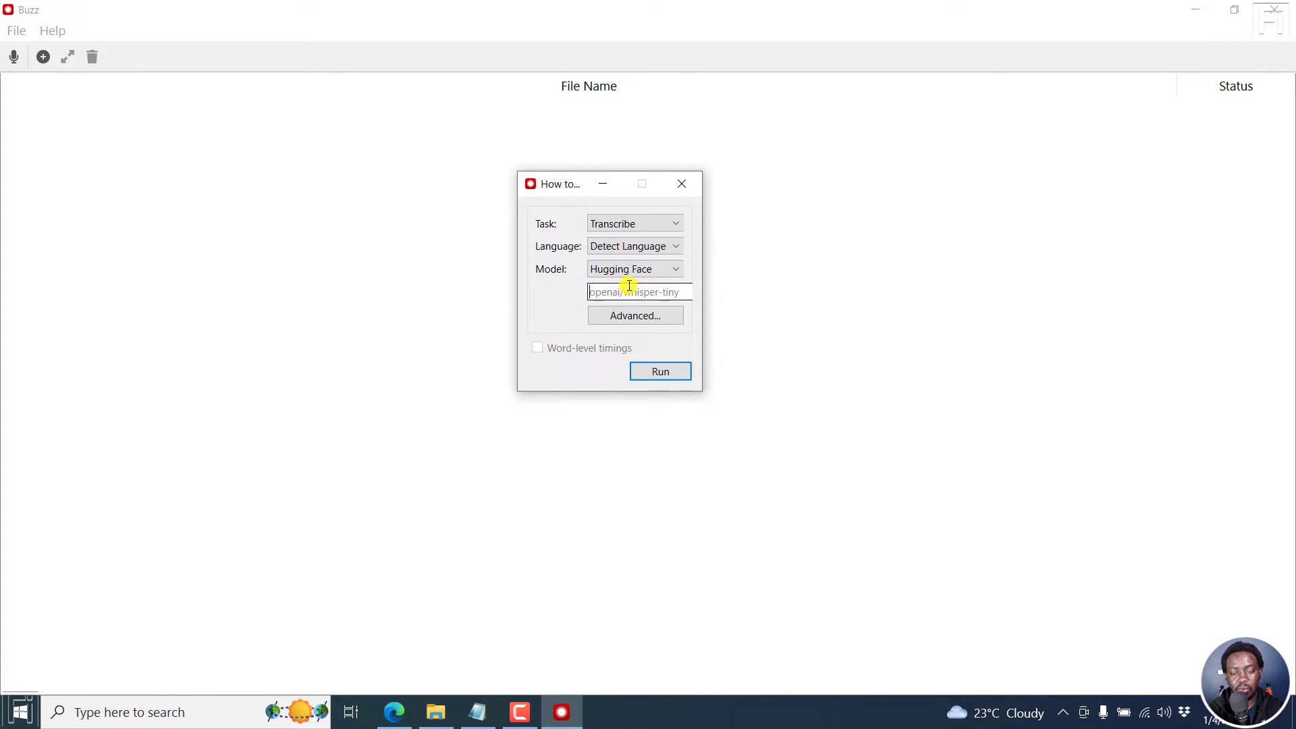
Check the temperature and initial prompt fields in the advanced settings and close them
click(662, 315)
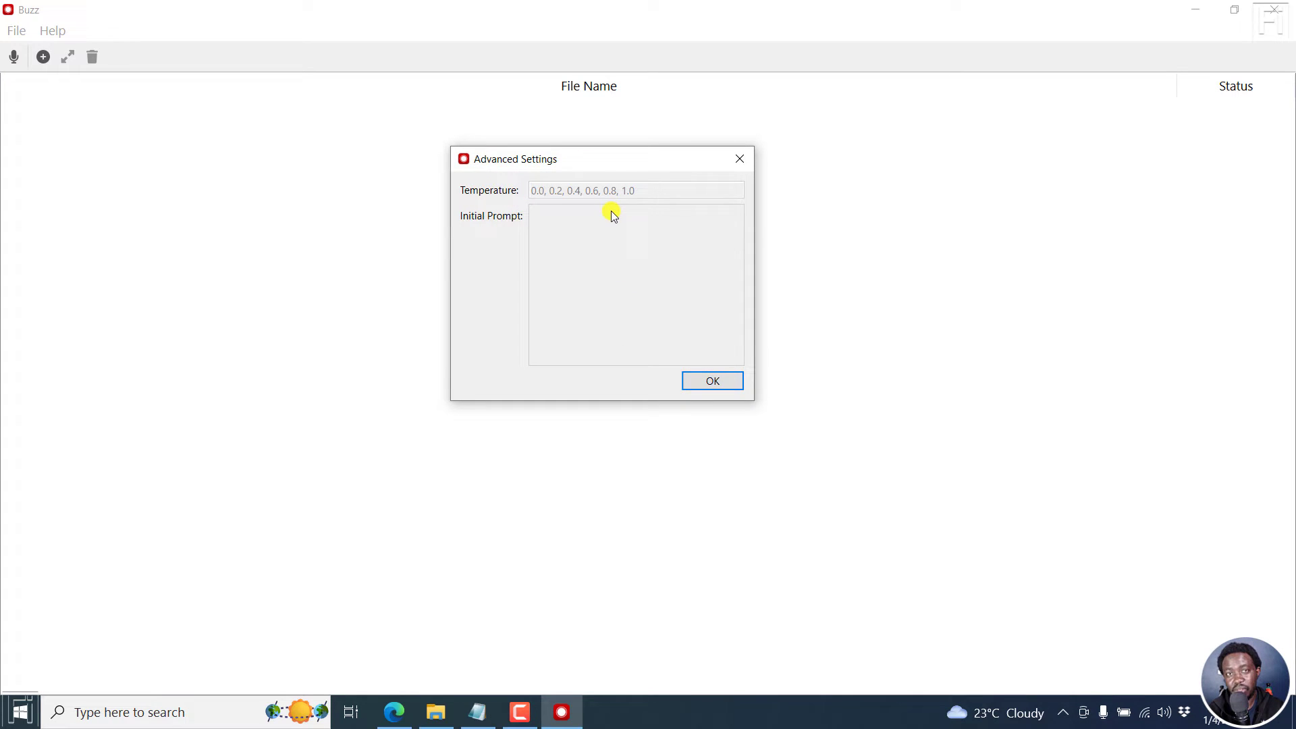
click(738, 160)
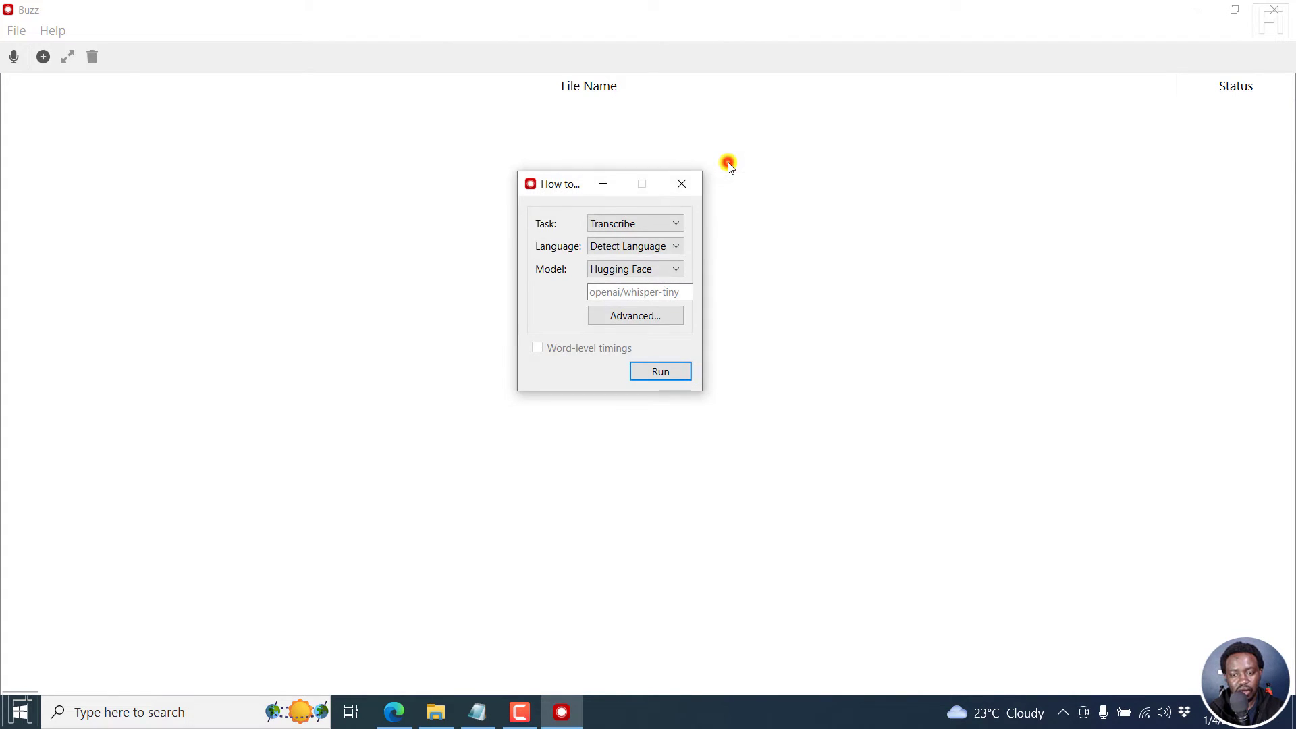
Set the model to Whisper with the Base size and close the two-file transcription settings without running
click(646, 270)
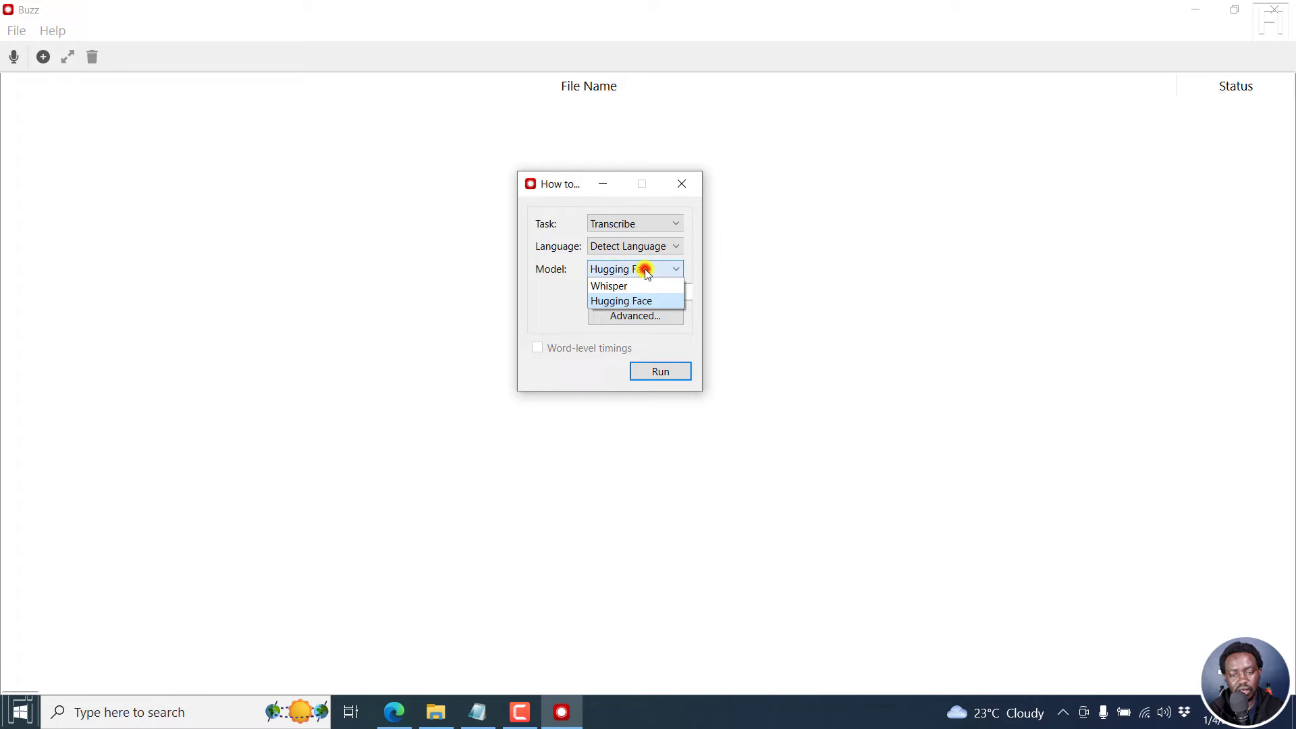
click(627, 283)
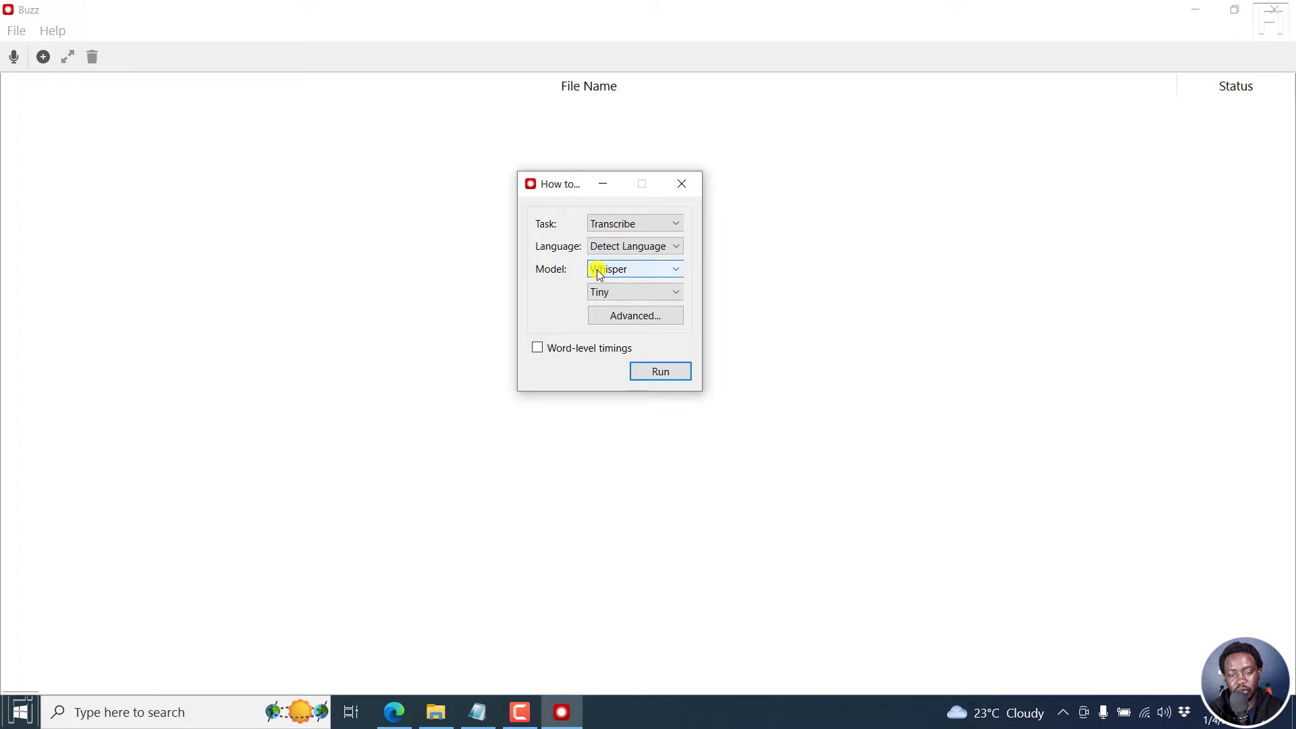
click(638, 294)
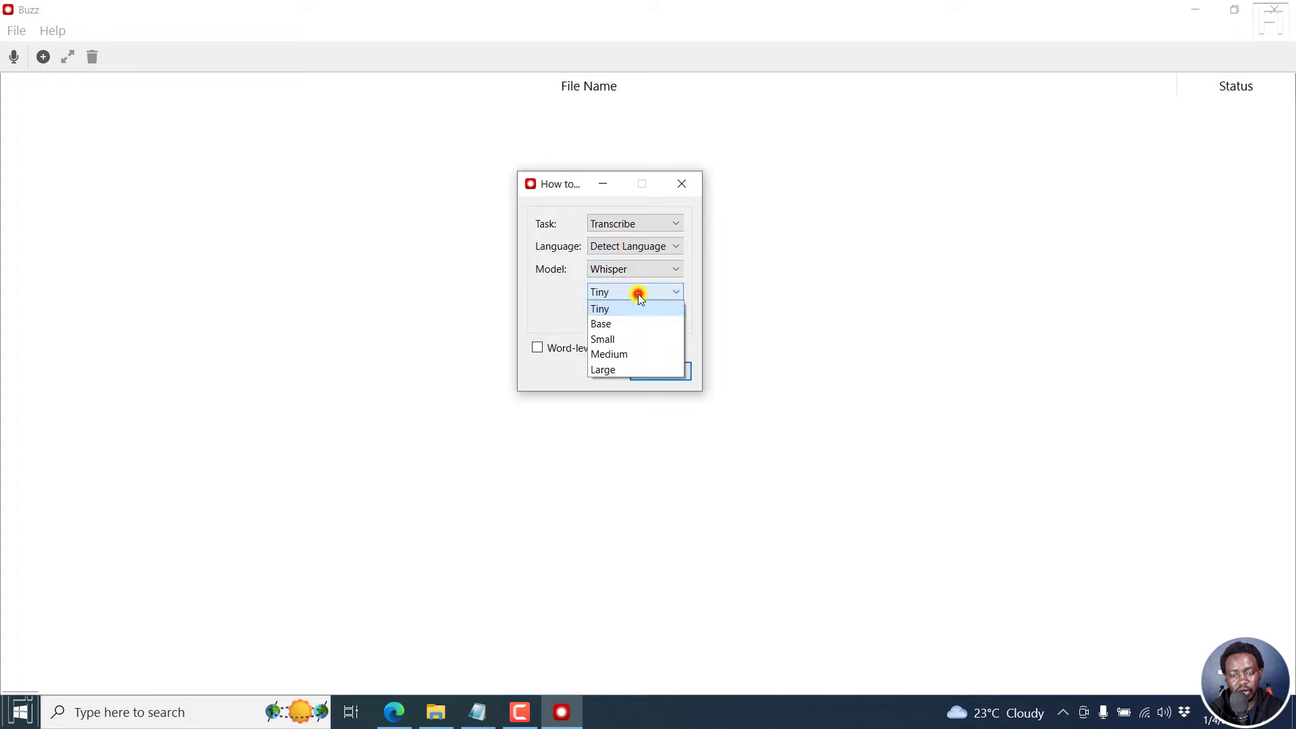
click(612, 325)
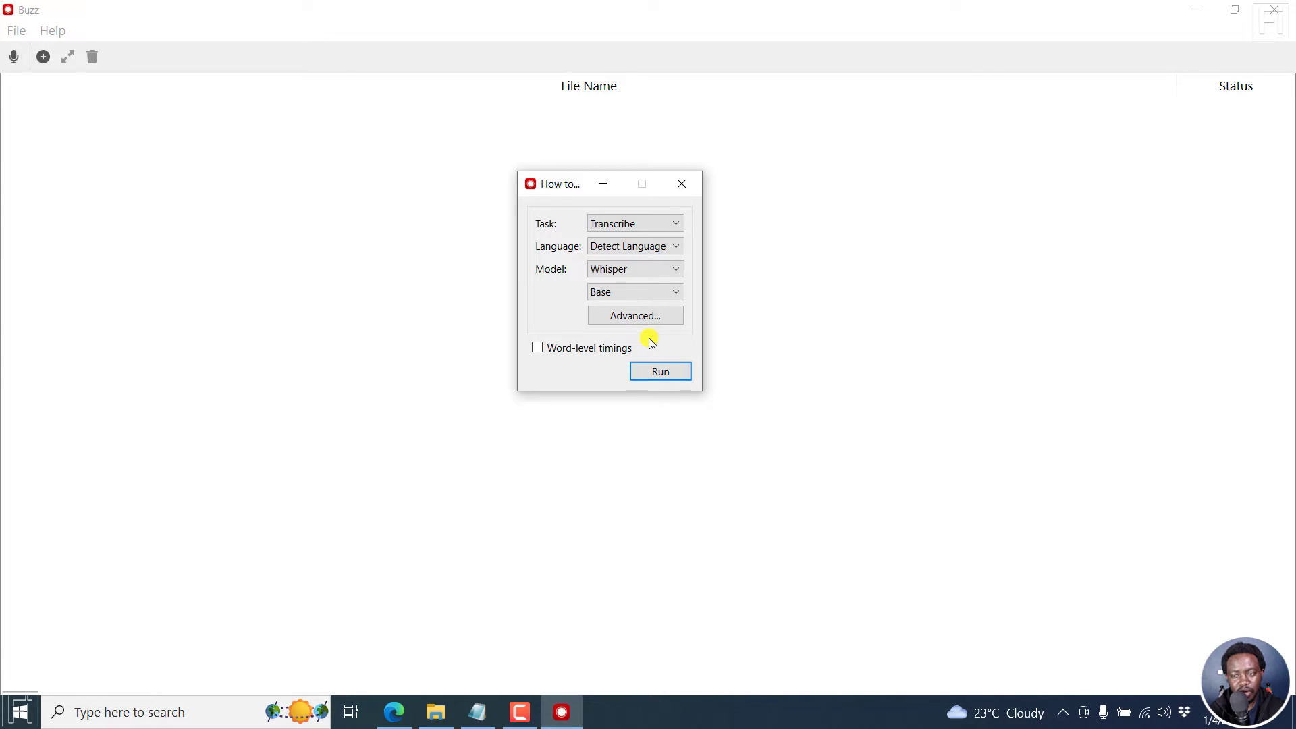
click(687, 182)
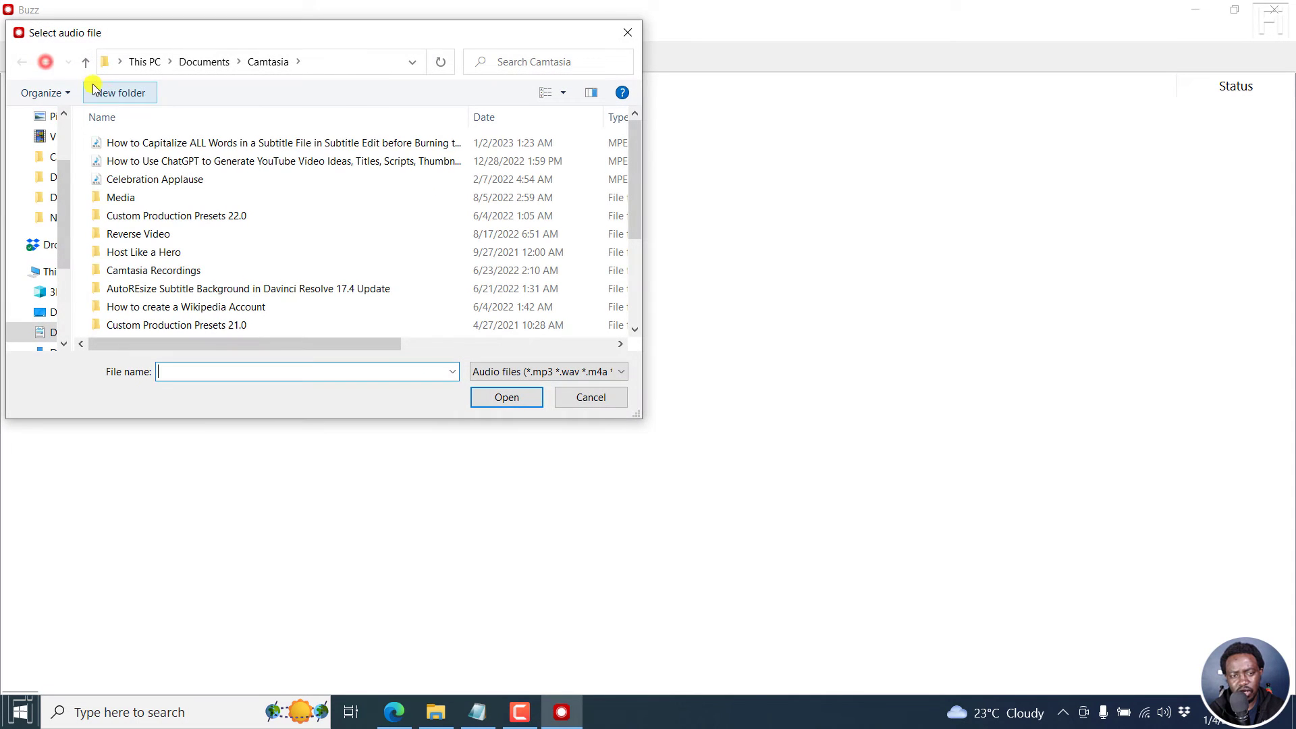
Import only the "How to Capitalize ALL Words" audio file and transcribe it with the Whisper Base model and language detection
click(278, 143)
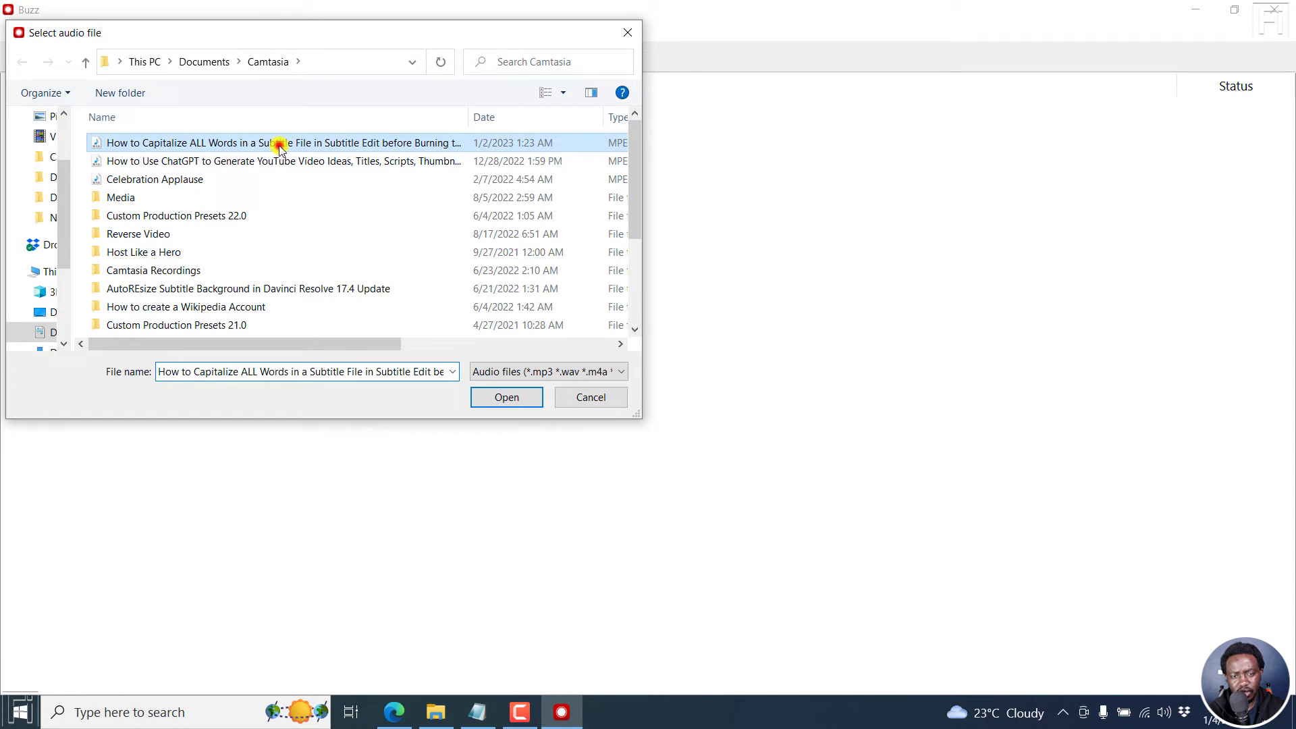
click(515, 399)
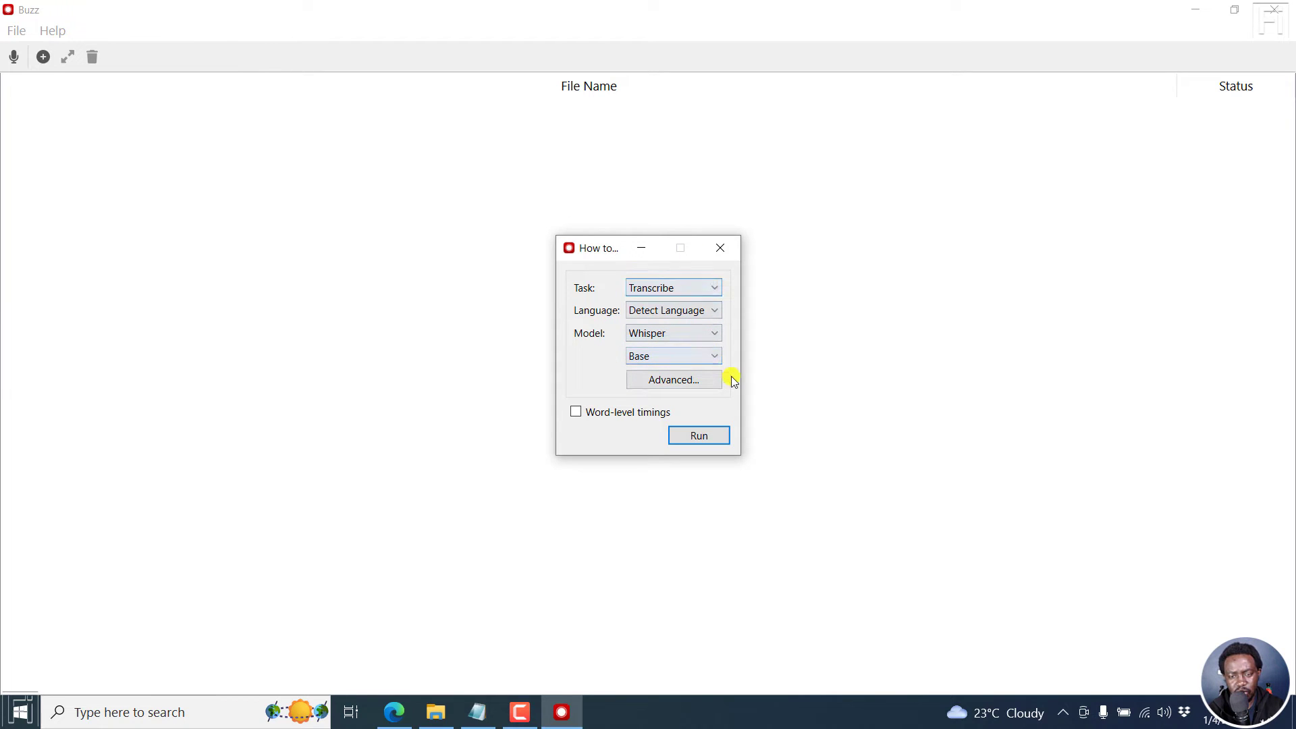
click(705, 436)
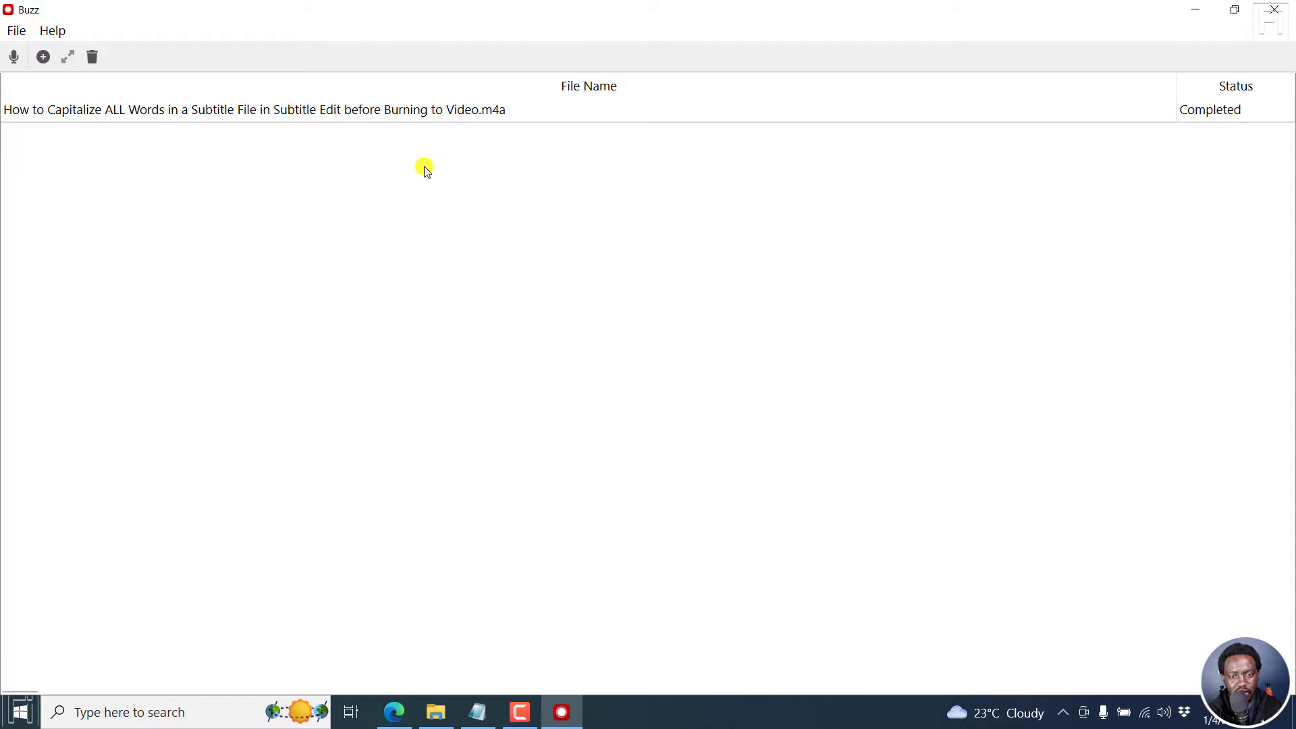
Open the completed transcription and review its timestamped text down to the final lines
click(589, 111)
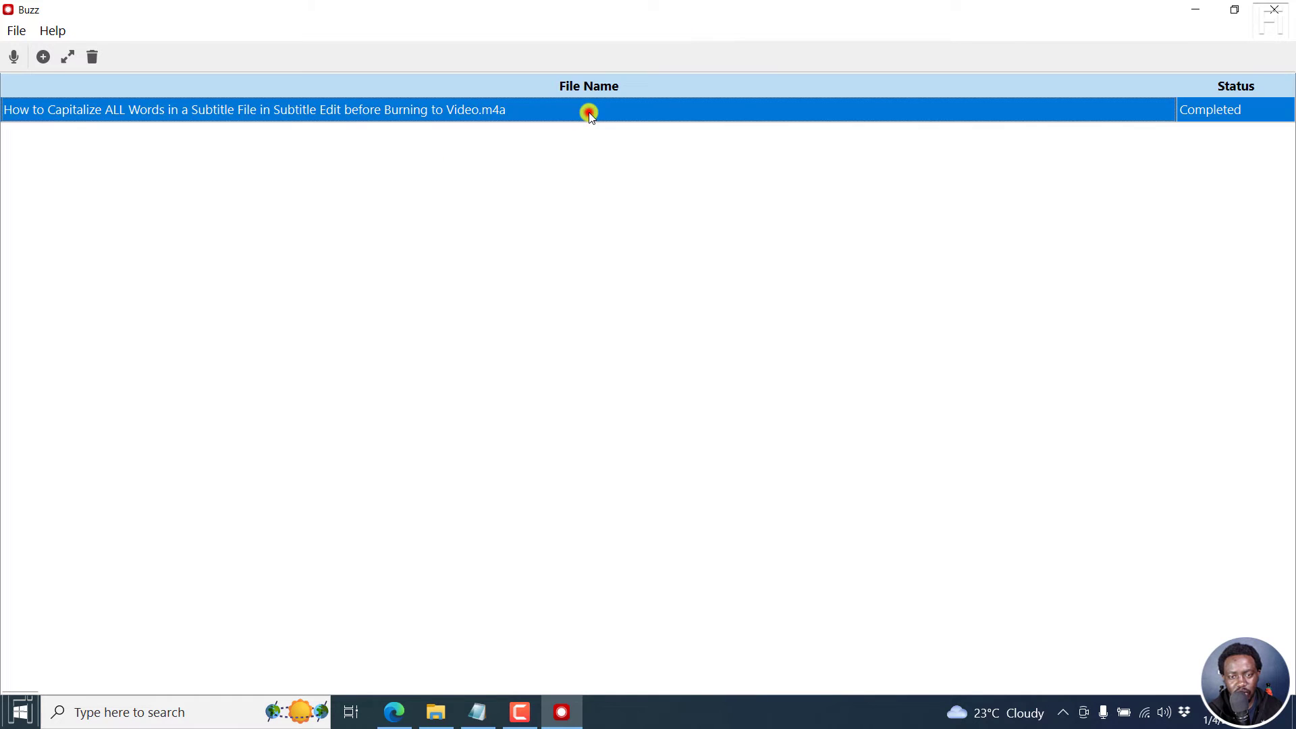
click(68, 58)
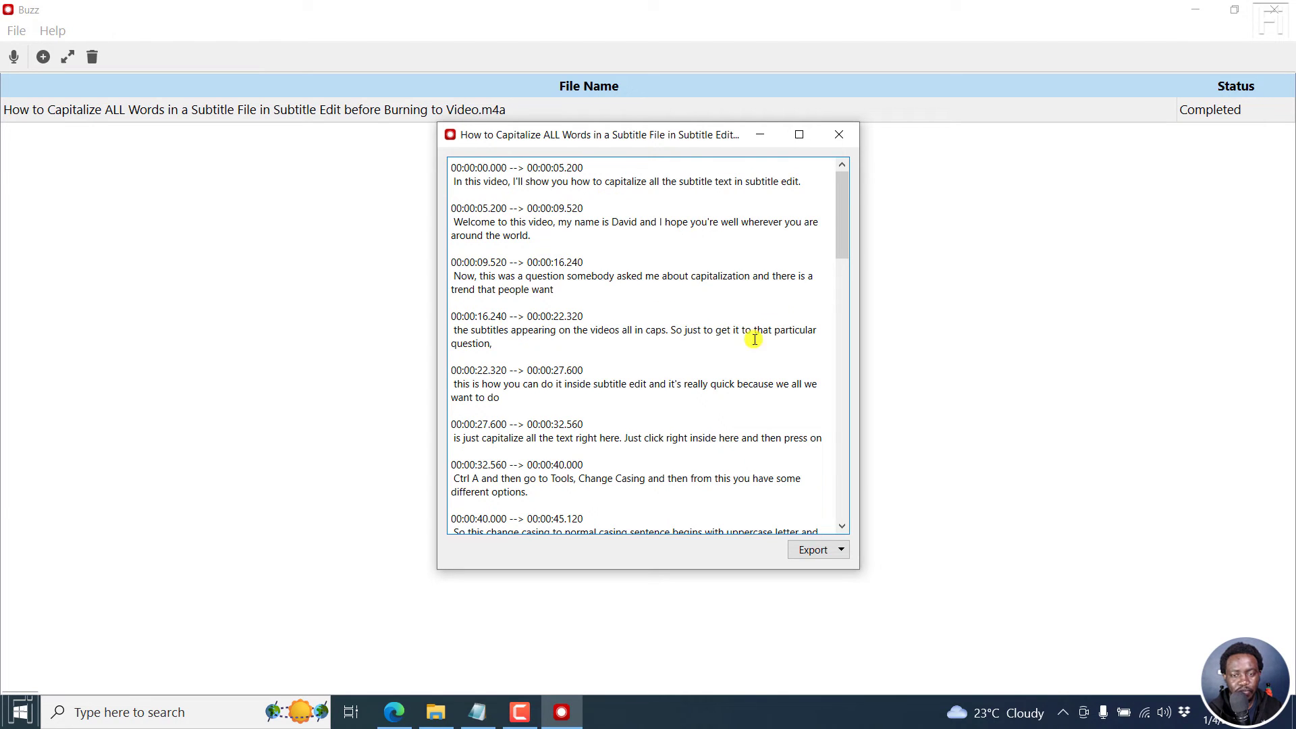
drag(846, 185, 830, 457)
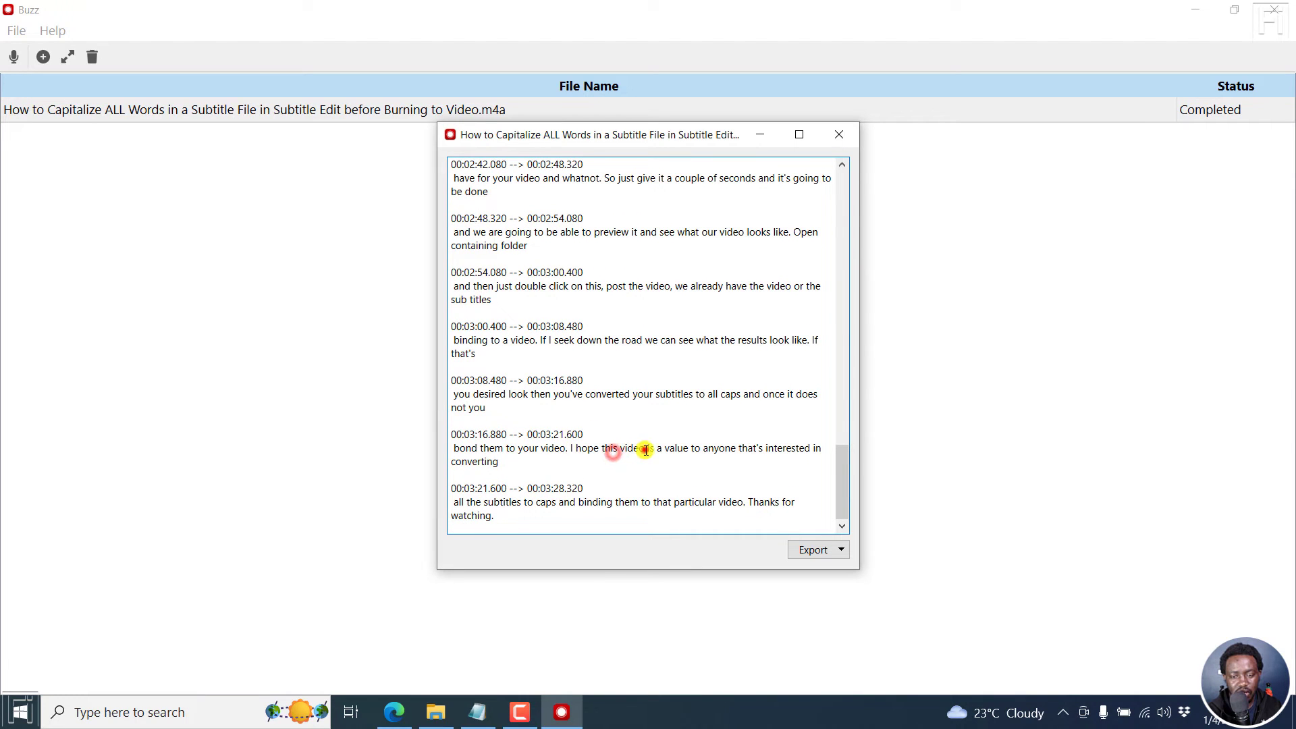
drag(645, 448, 594, 480)
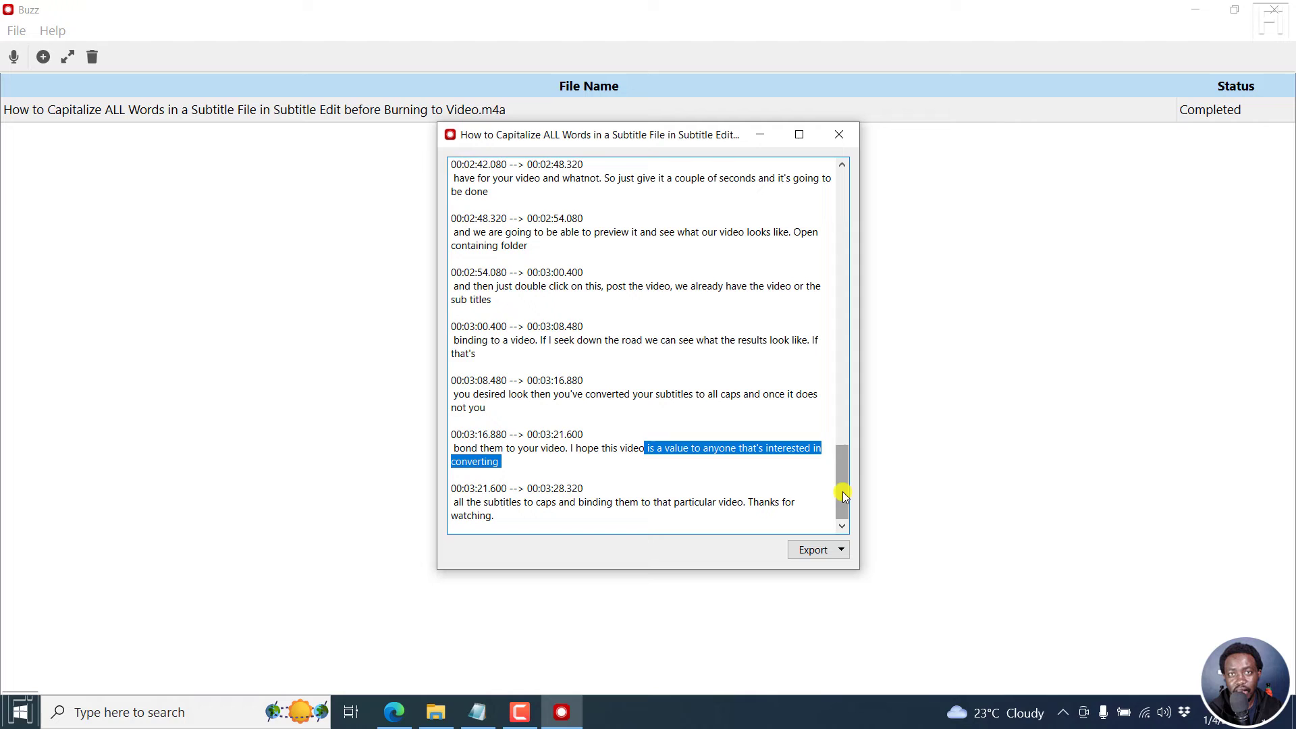
Export the transcript as a VTT file to the Camtasia folder under the suggested name, and close the exported file and the transcript viewer
click(842, 549)
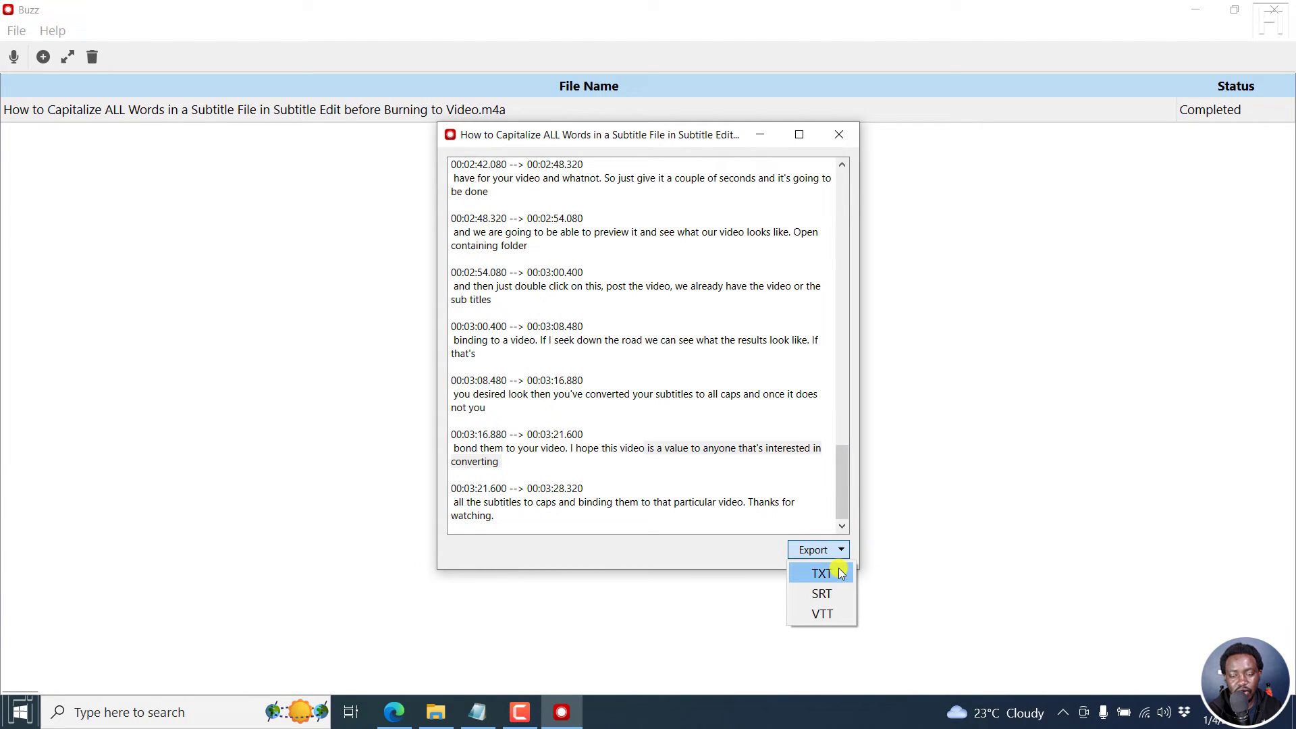
click(845, 610)
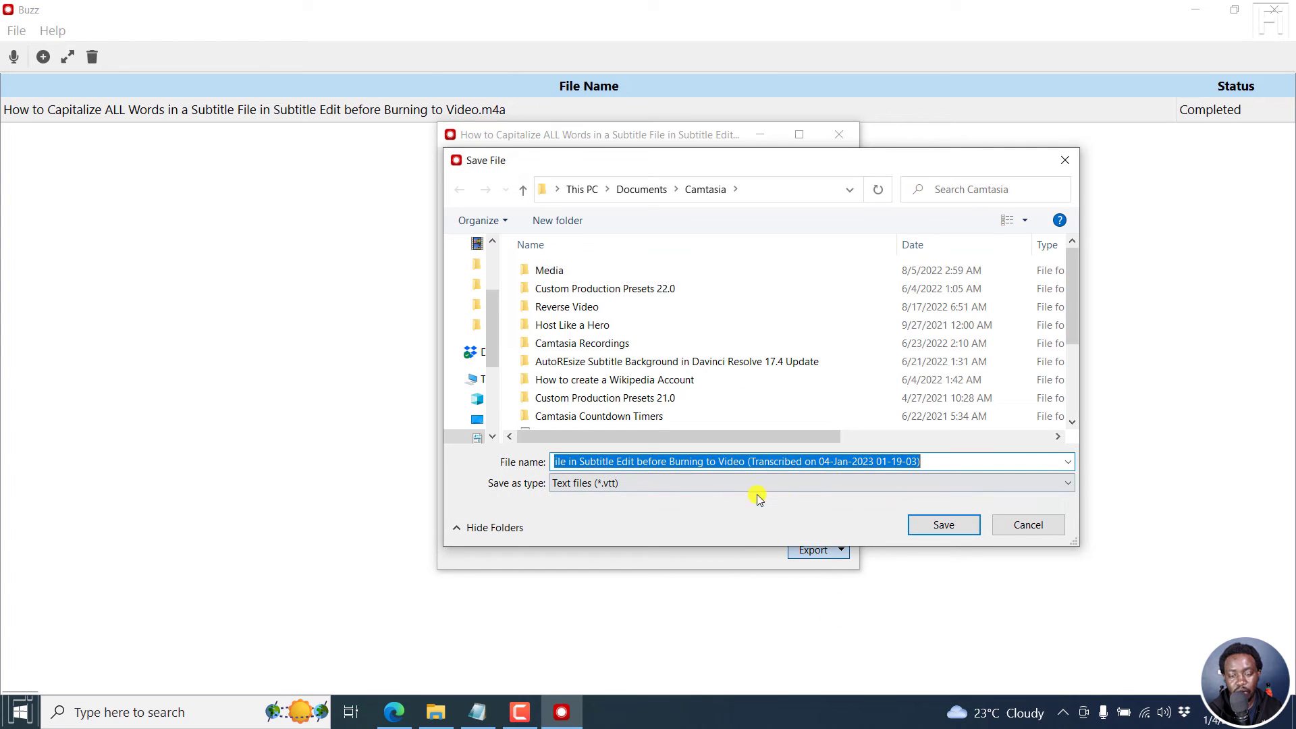
click(938, 525)
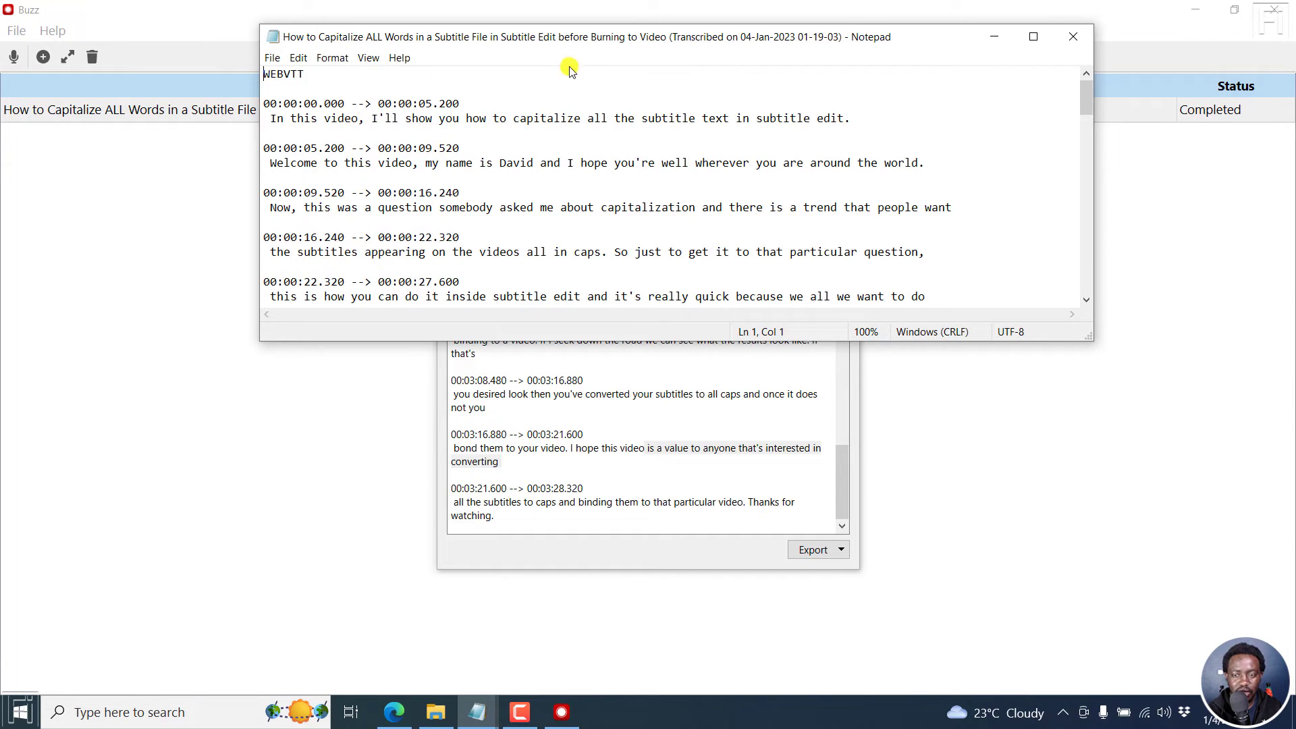
click(1066, 37)
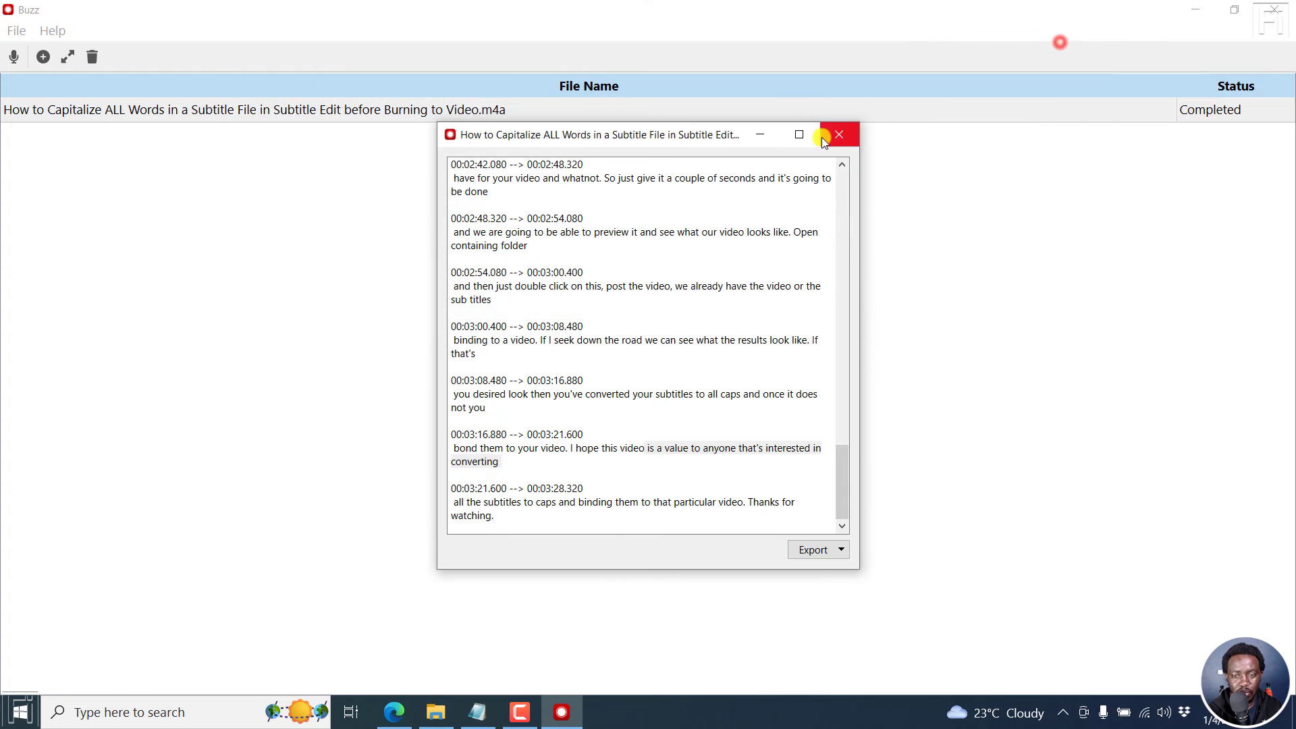
click(831, 138)
click(672, 330)
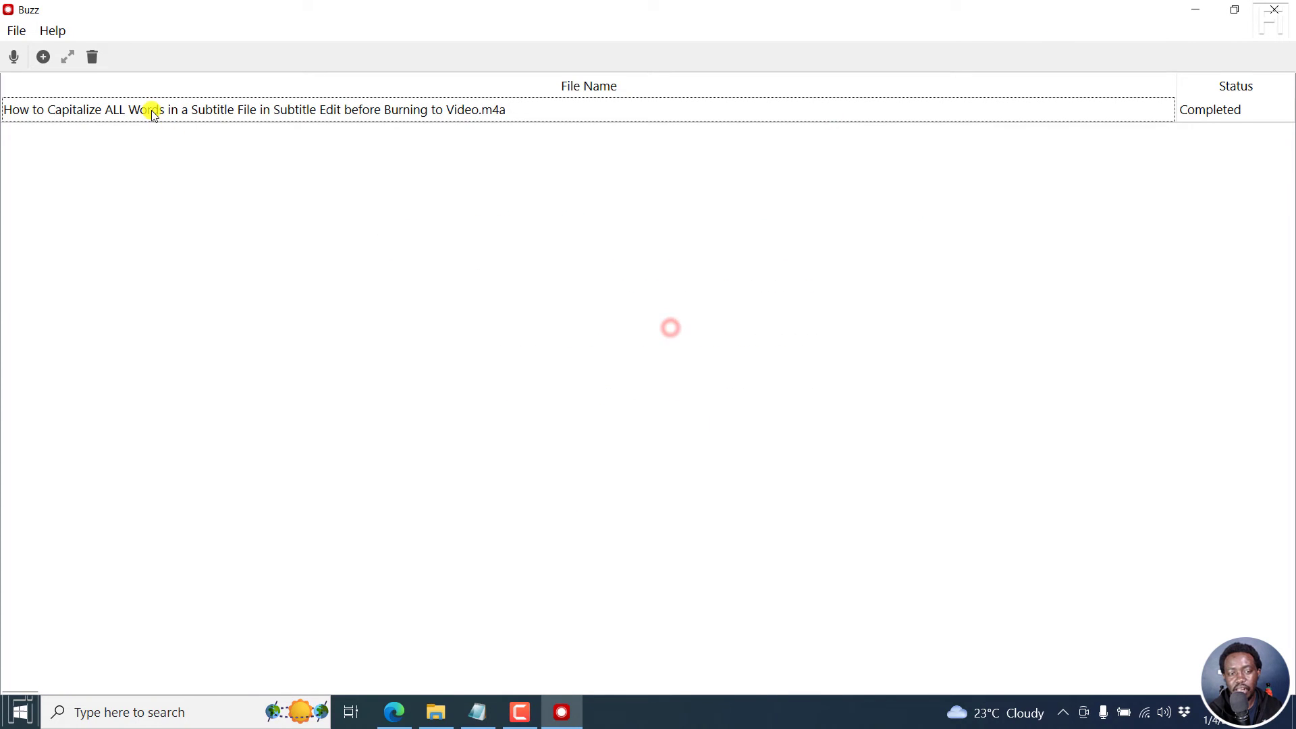
Reopen the completed transcript directly from the task list, check its export formats, and close it
click(372, 108)
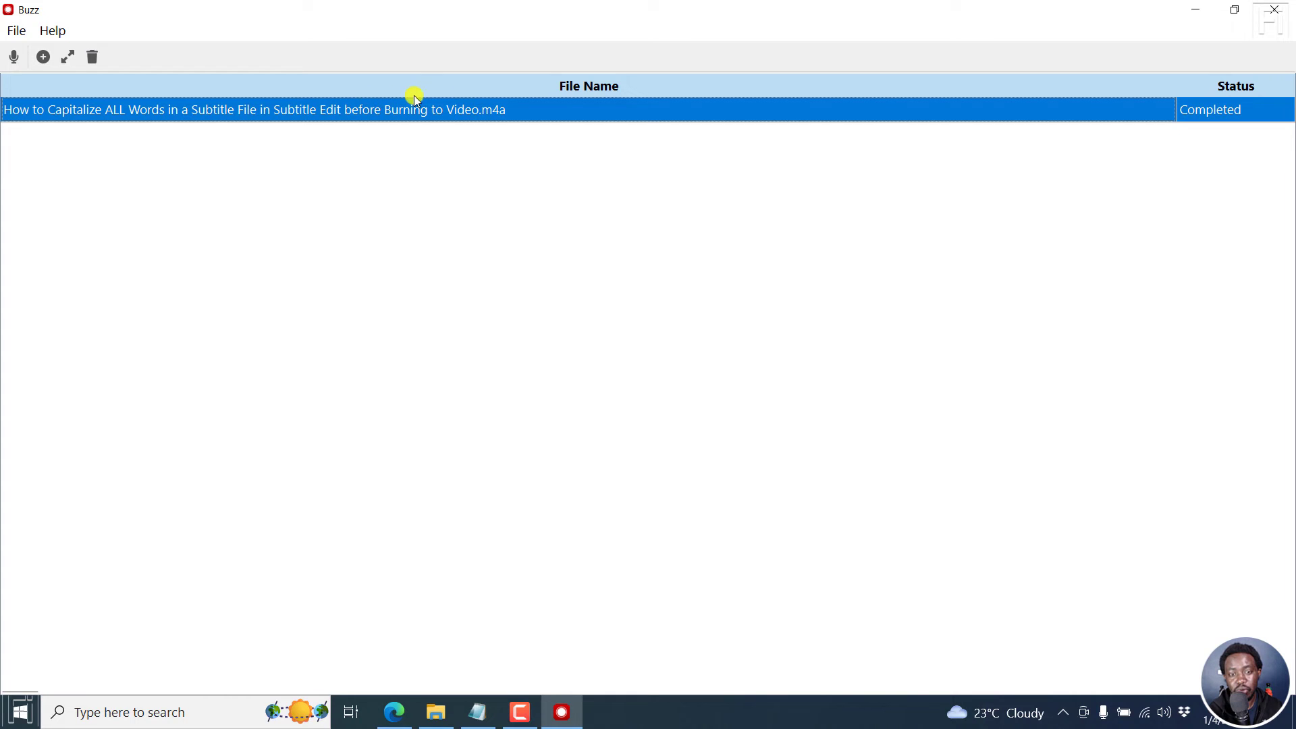
double_click(479, 111)
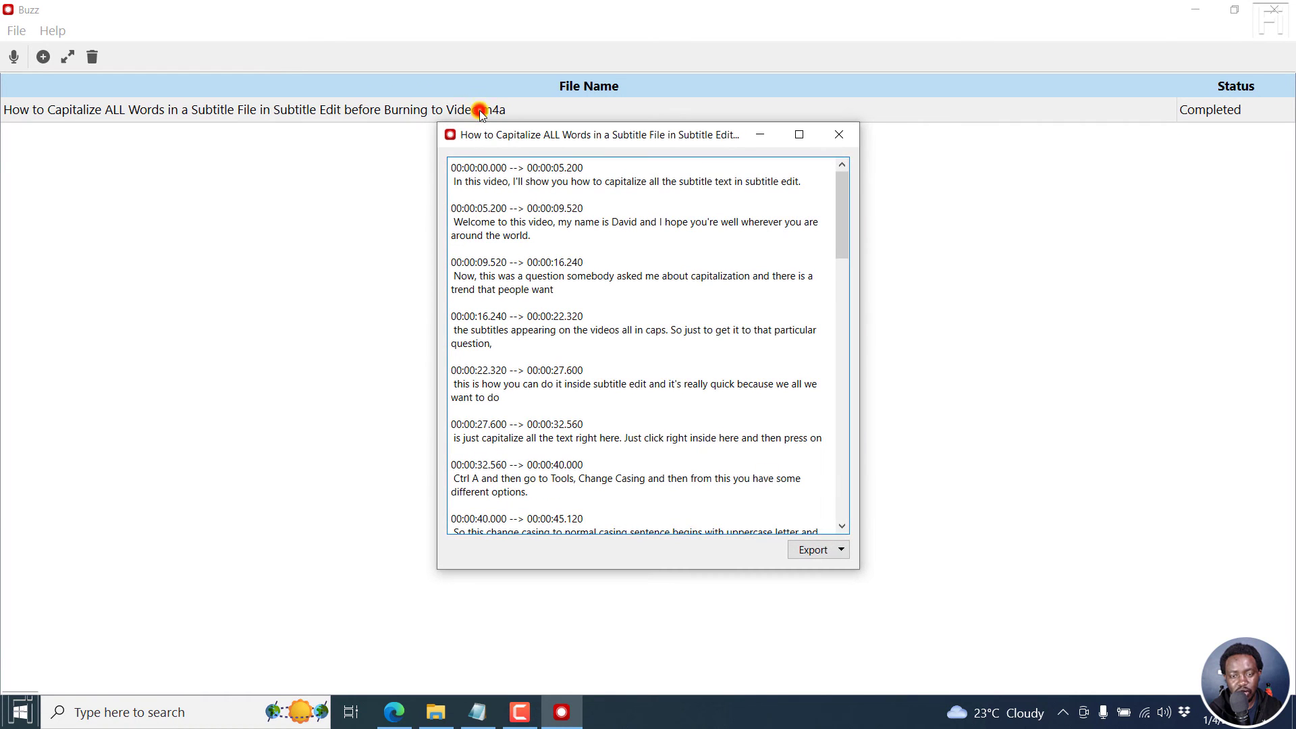
click(817, 550)
click(839, 134)
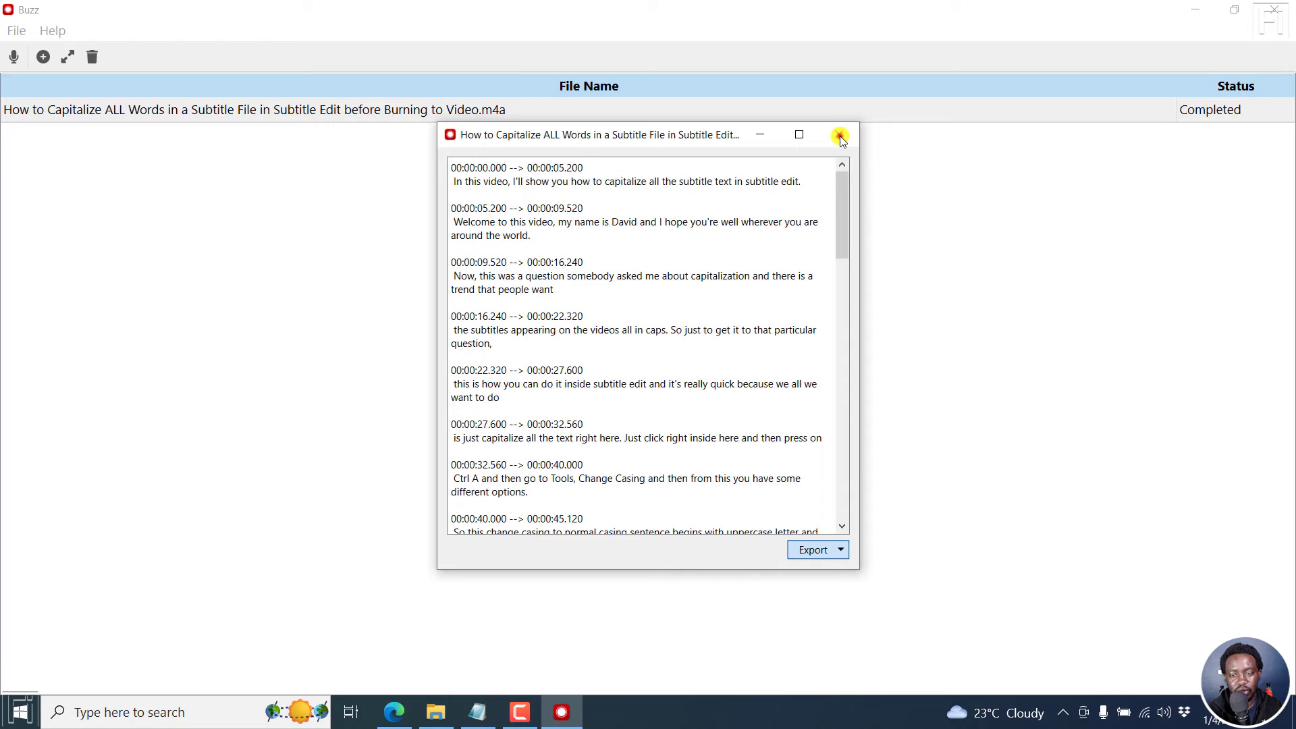
click(839, 134)
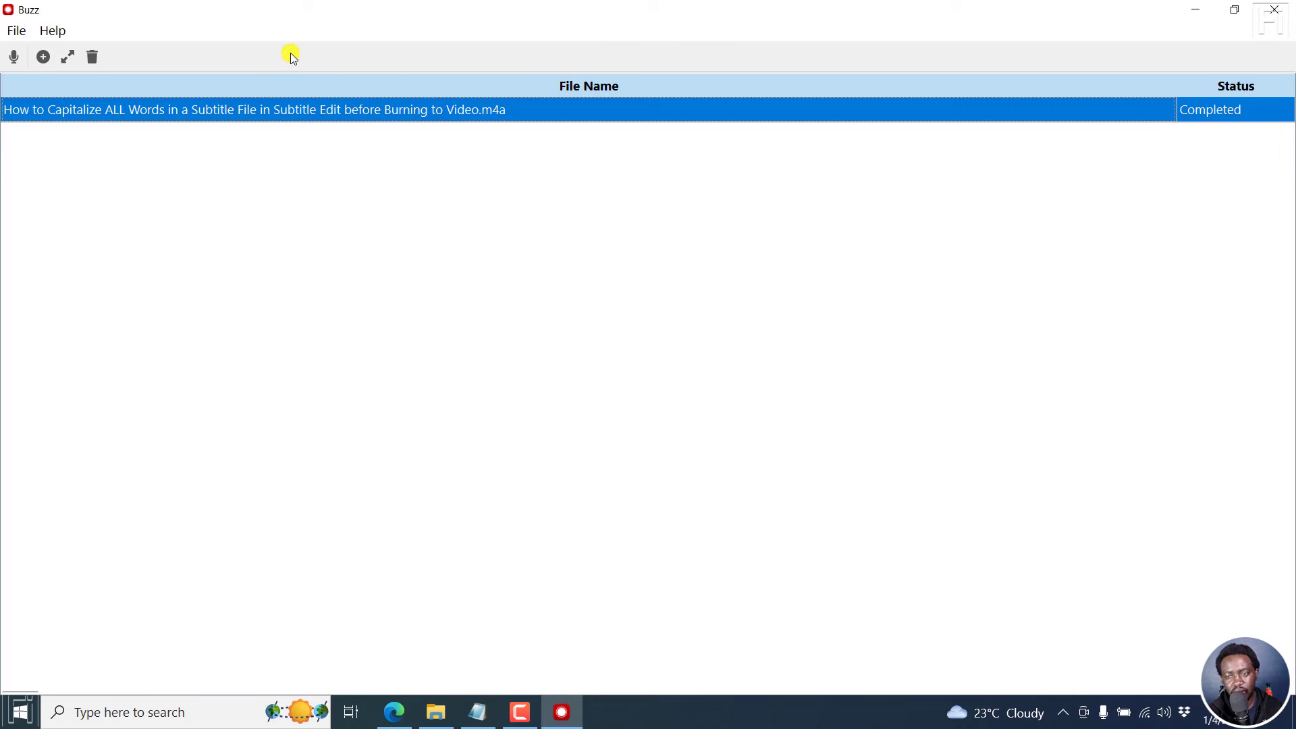
Open the live recording settings and look through the available microphones, keeping the HD Pro Webcam C920
click(14, 57)
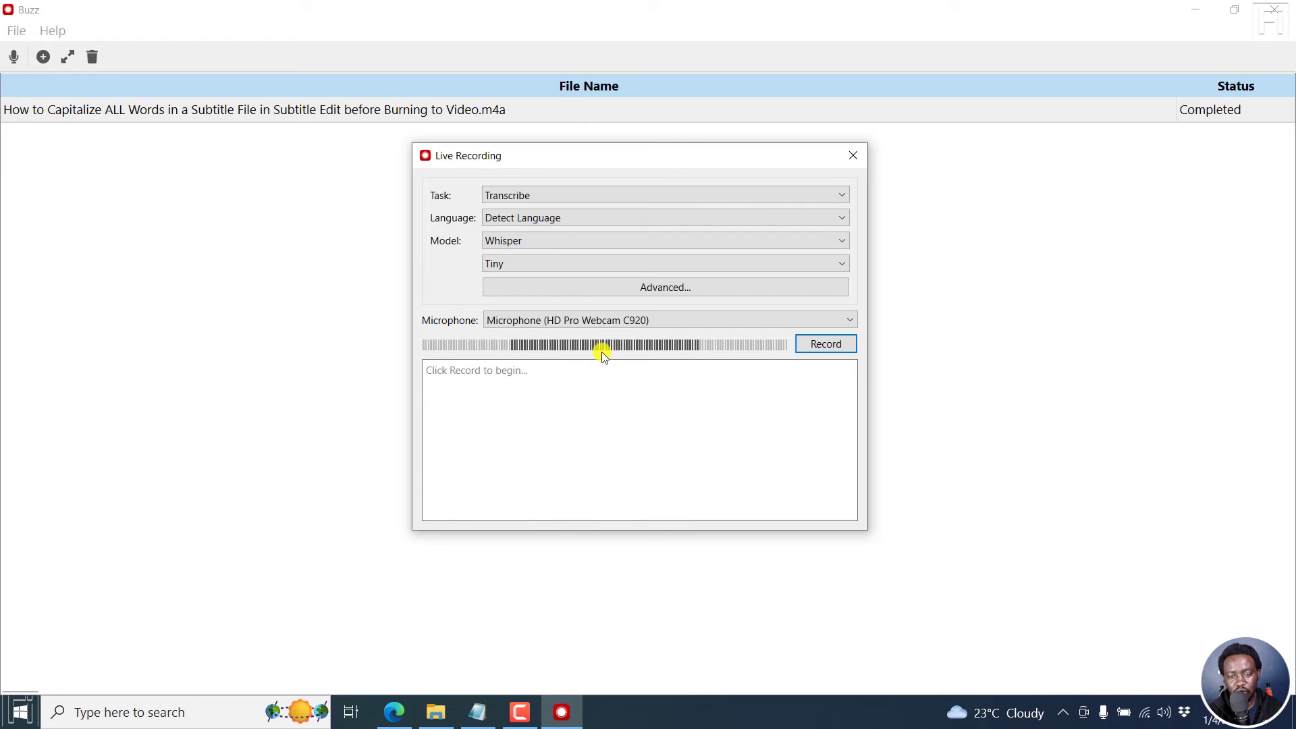
click(803, 319)
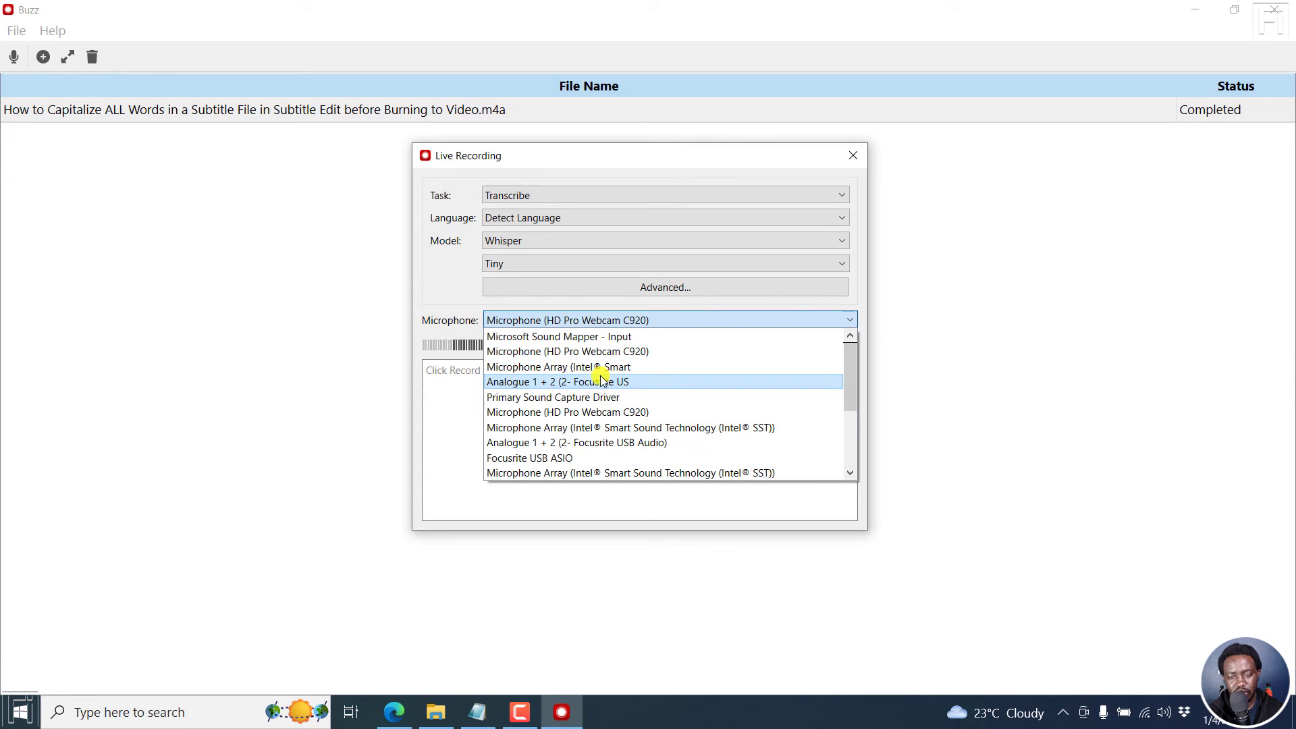
click(446, 290)
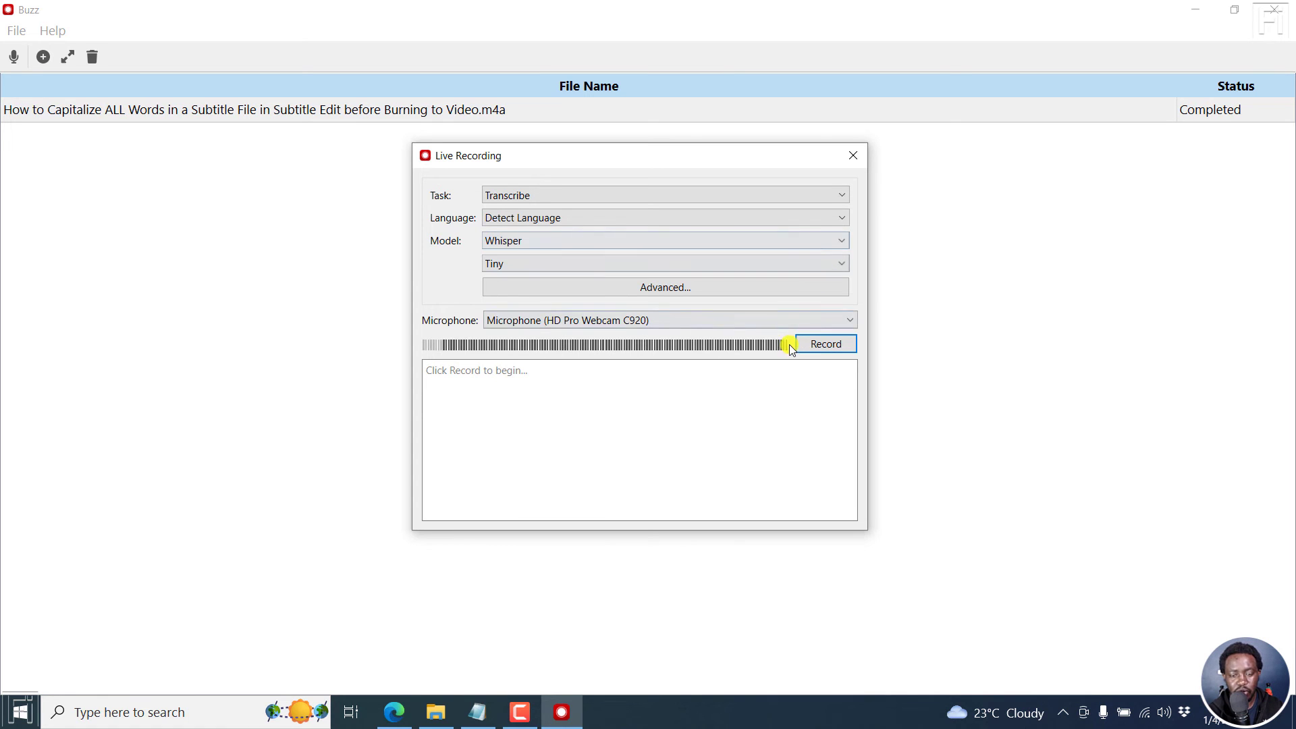
Switch to the browser and read the v0.7.1 pre-release changes on the Buzz GitHub releases page
click(394, 712)
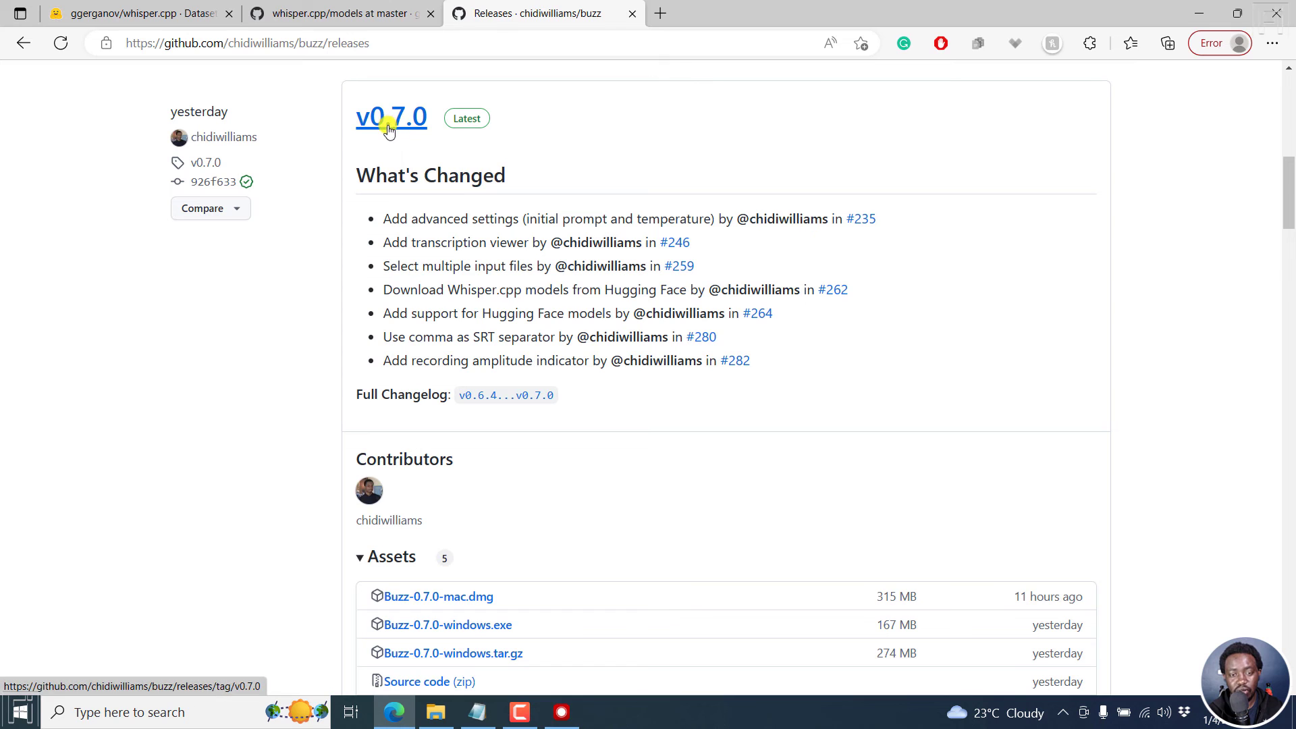
scroll(1272, 225, up, 8)
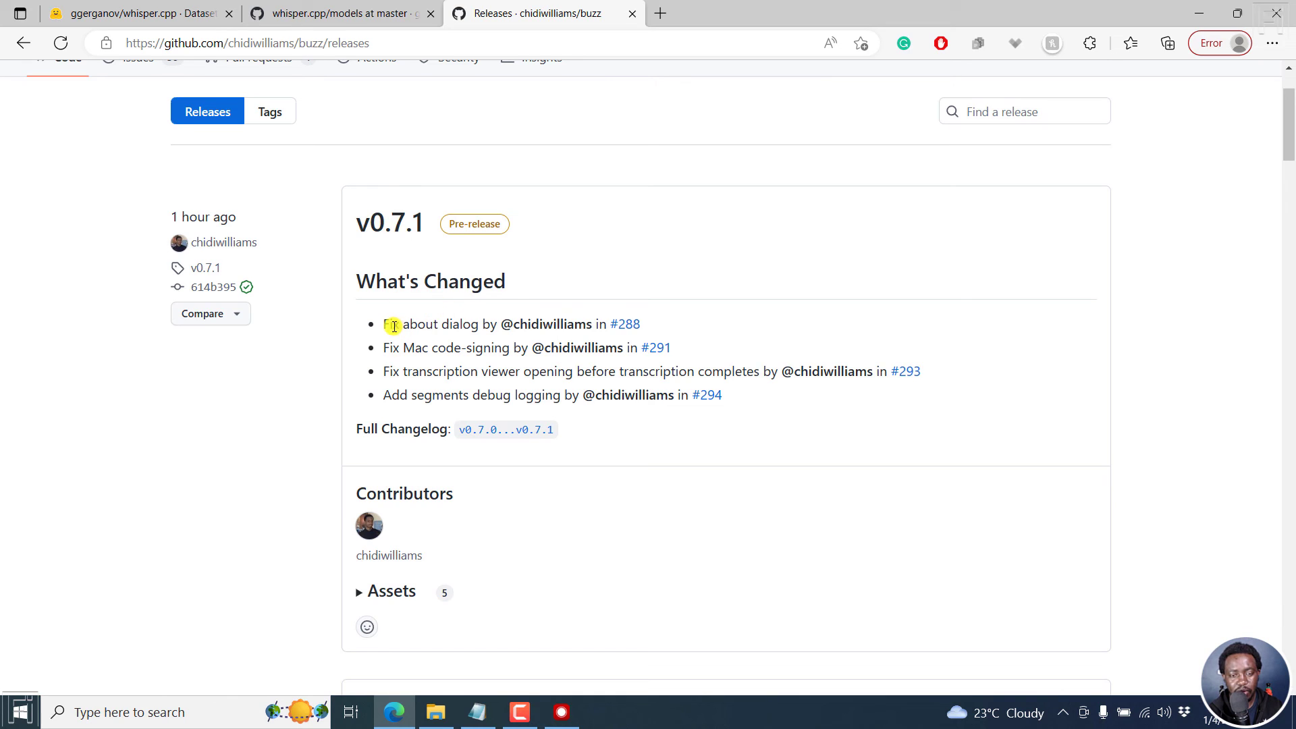
drag(408, 346, 463, 351)
click(469, 367)
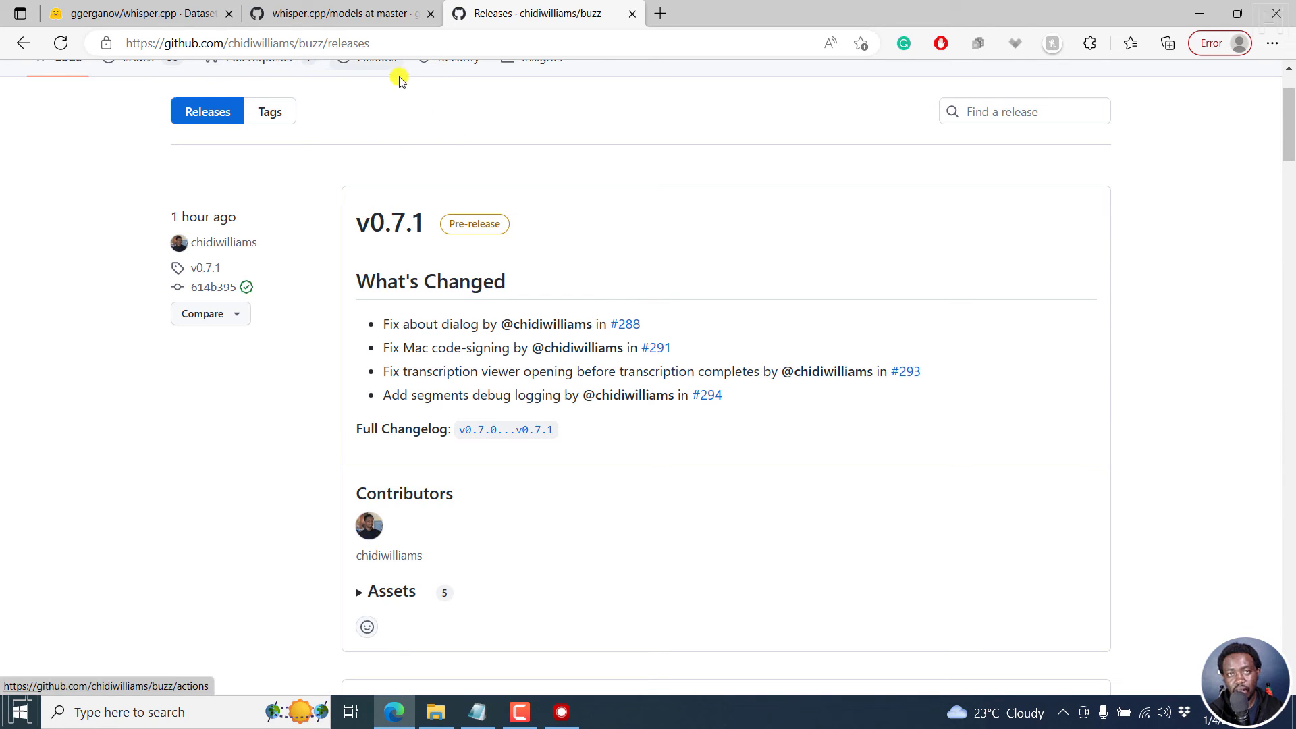
Examine the whisper.cpp model table on Hugging Face and the GitHub models folder, and return to the Buzz live recording window
click(125, 12)
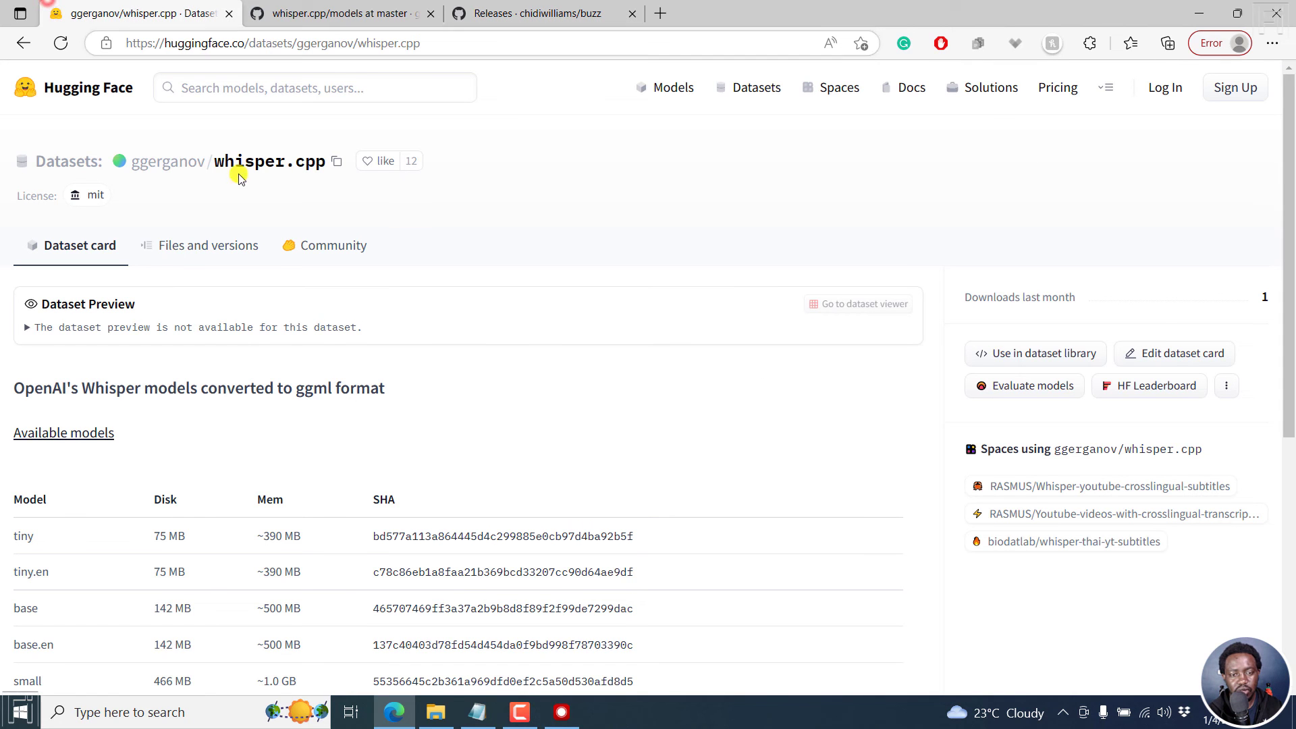
drag(1290, 111, 1287, 108)
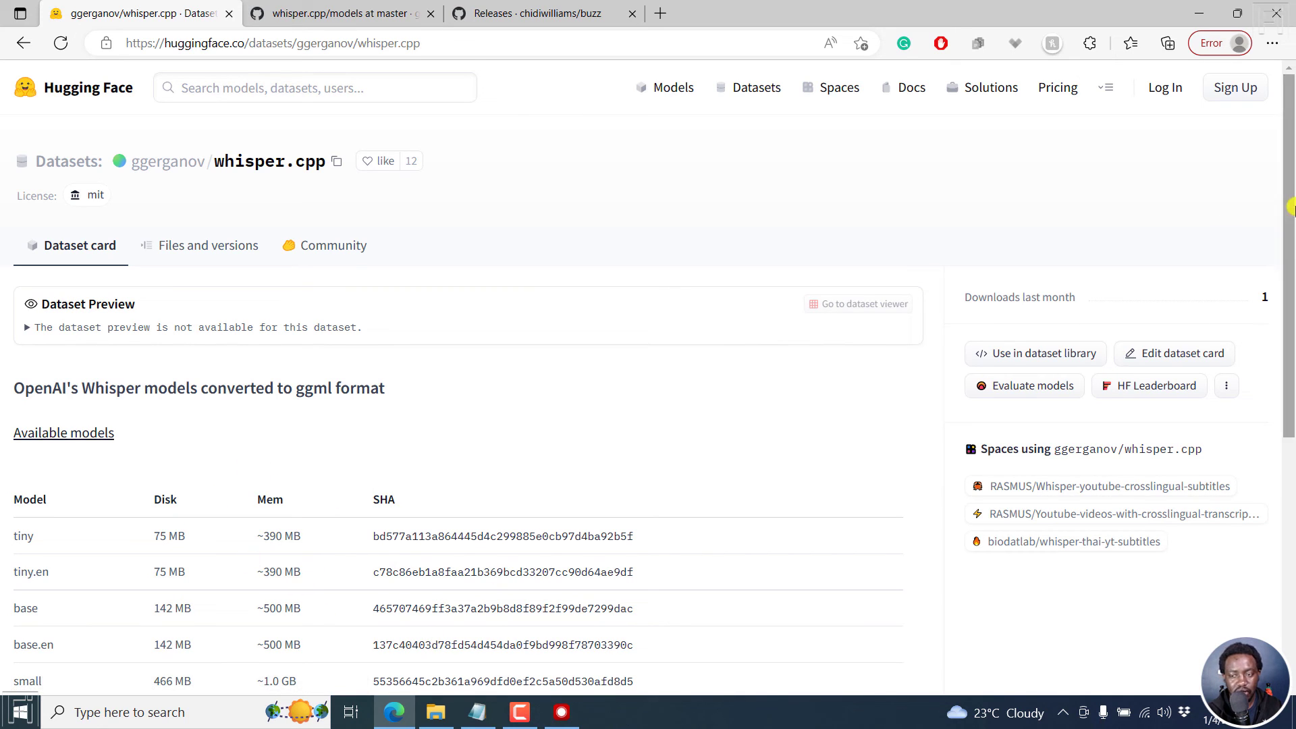
scroll(1290, 208, down, 3)
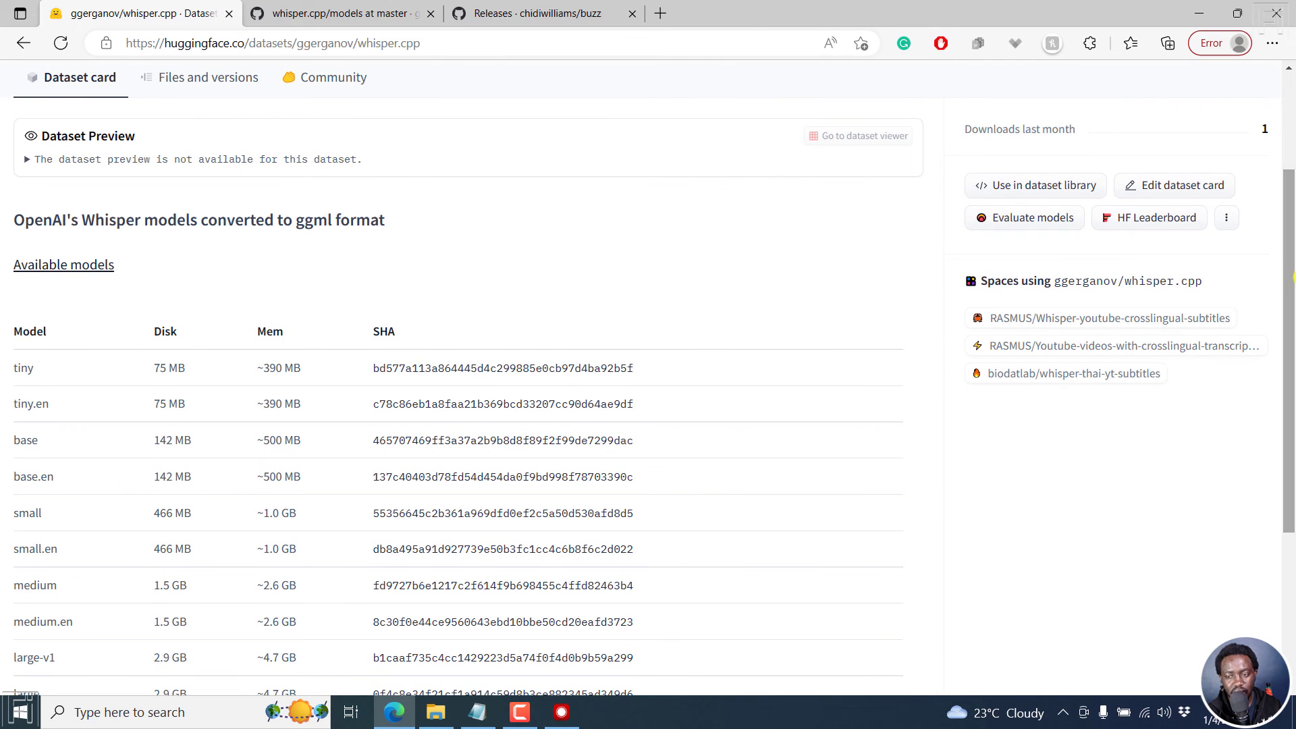
scroll(1293, 276, down, 2)
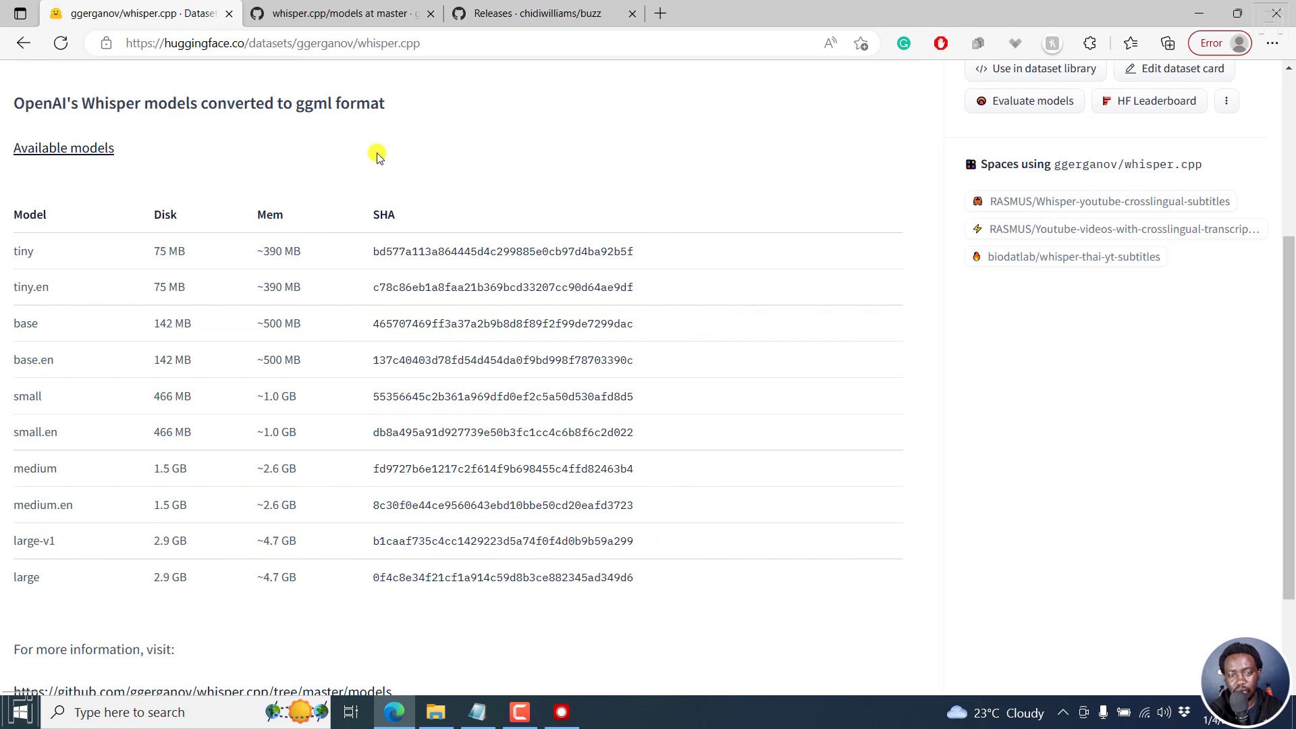
drag(296, 44, 353, 45)
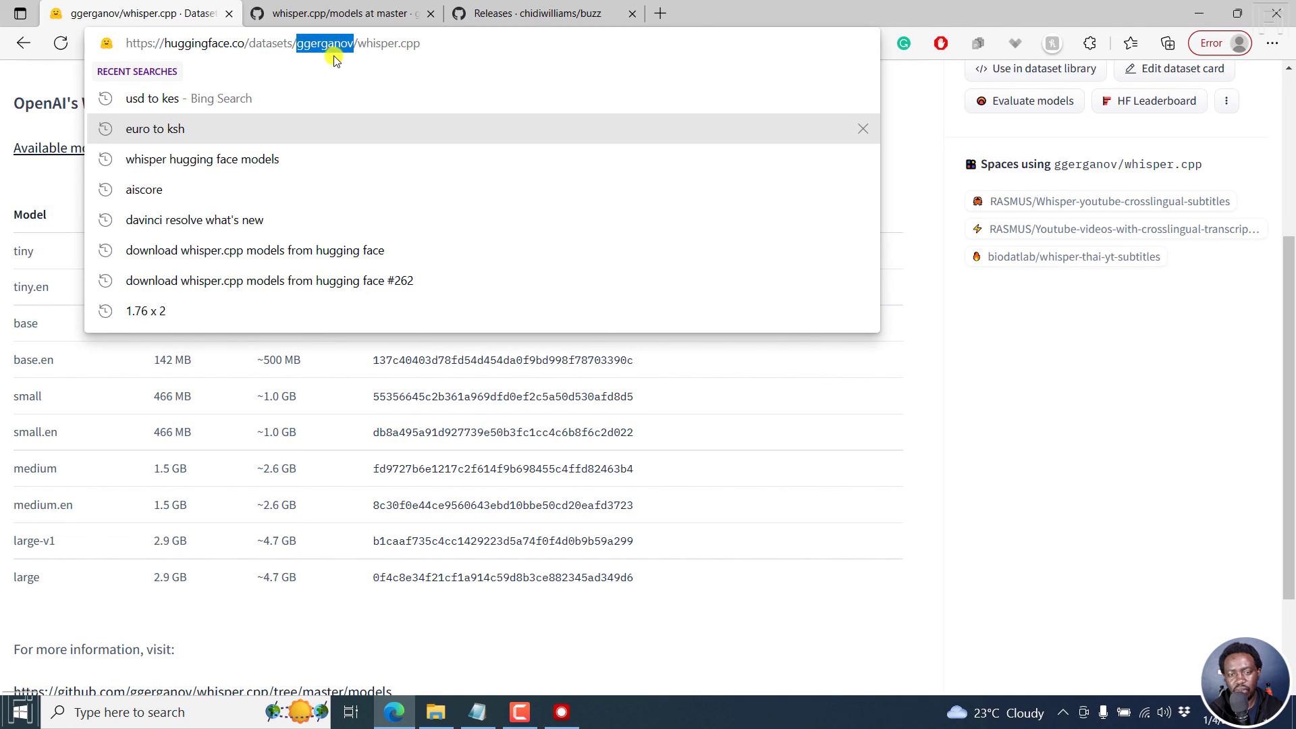
click(935, 282)
click(334, 13)
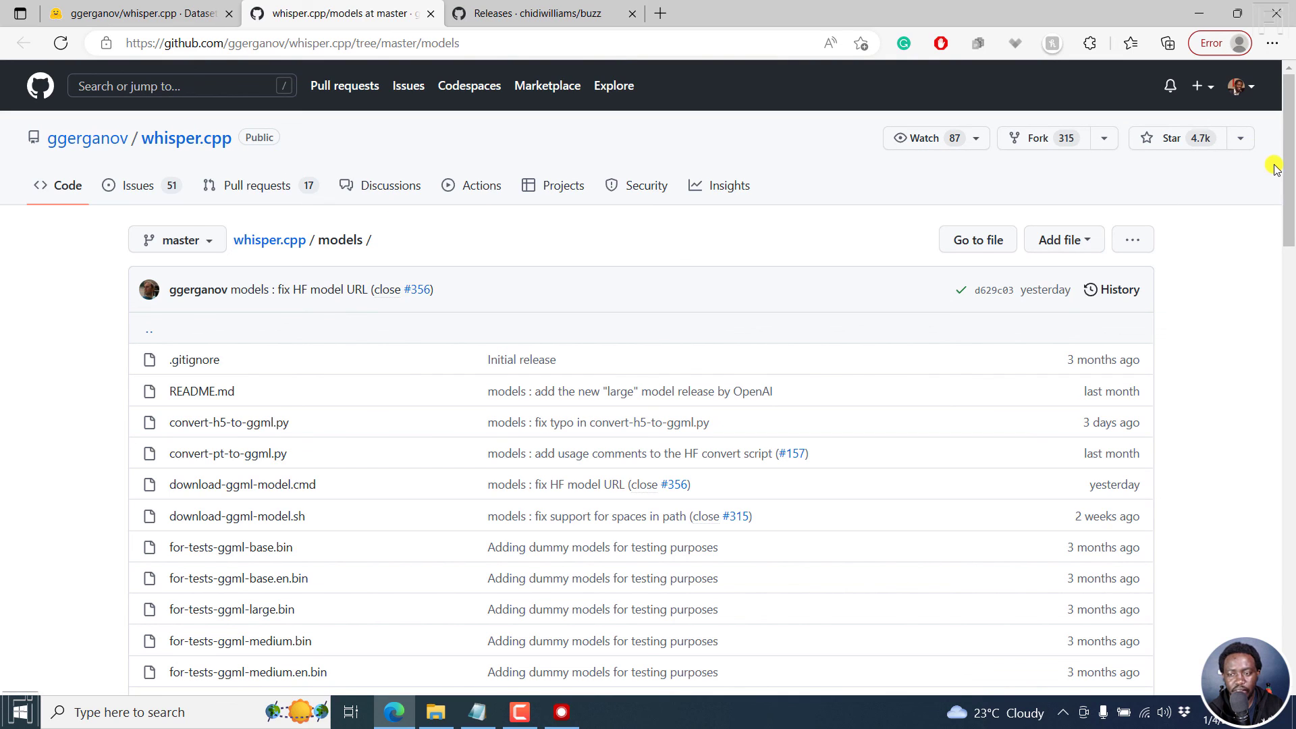
click(561, 712)
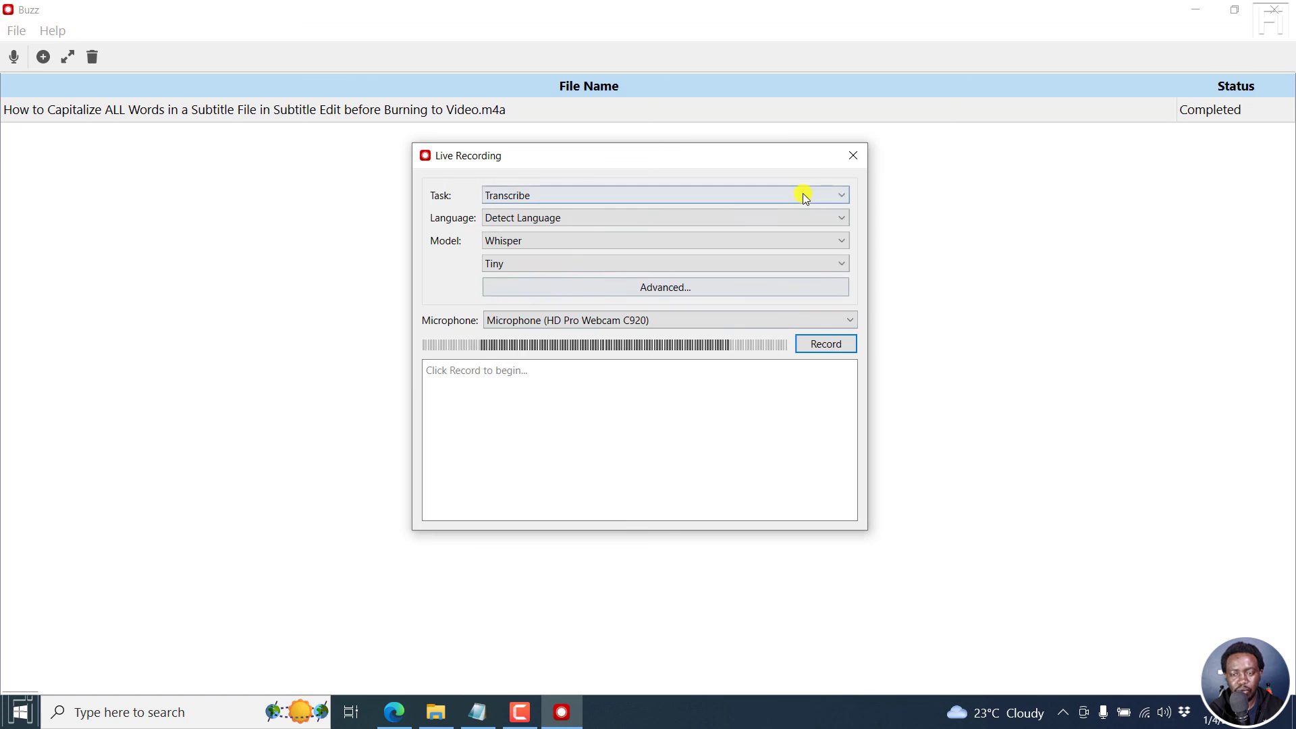